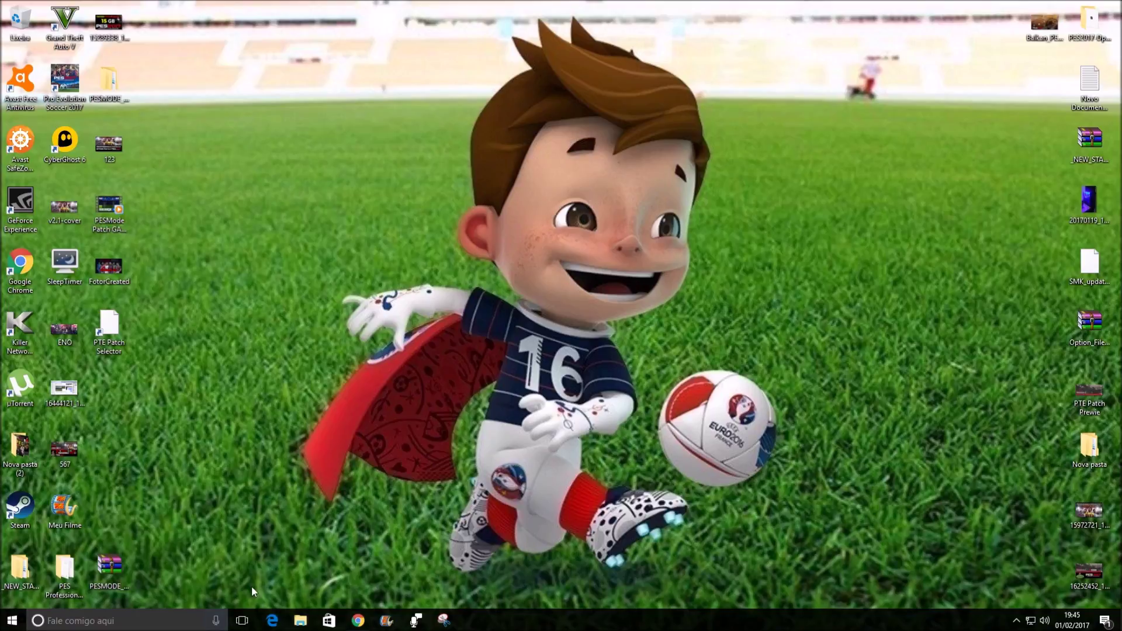
# Step: Extract BalkanPESBOX 2017 V 3.0.part1 in Downloads, refresh the listing and open the extracted folder down to its inner folder
pyautogui.click(302, 620)
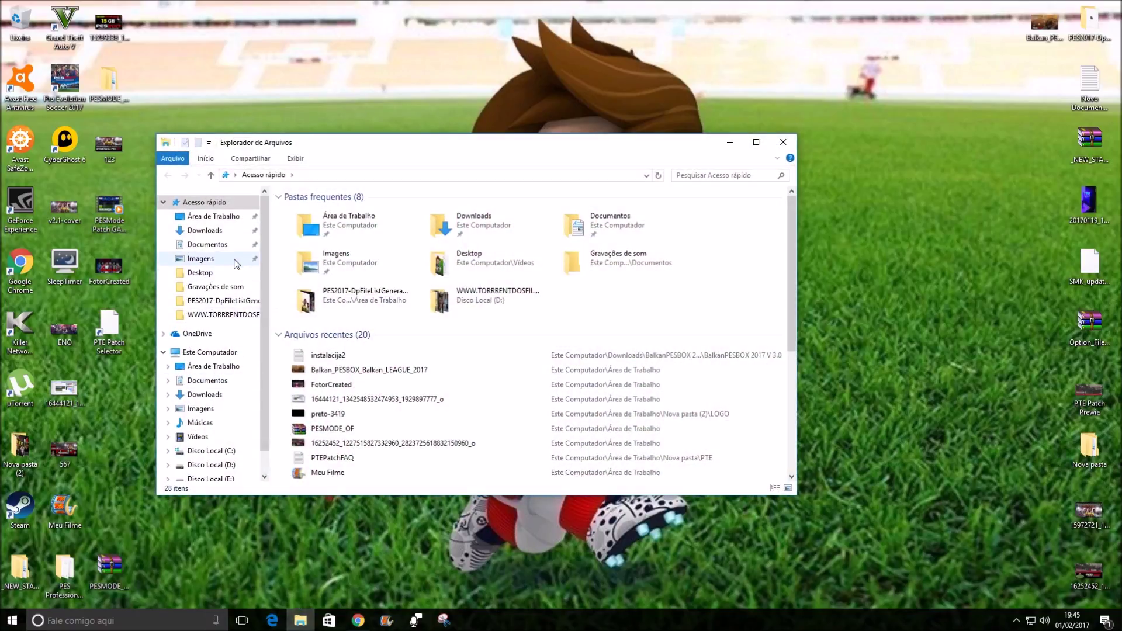
pyautogui.click(227, 233)
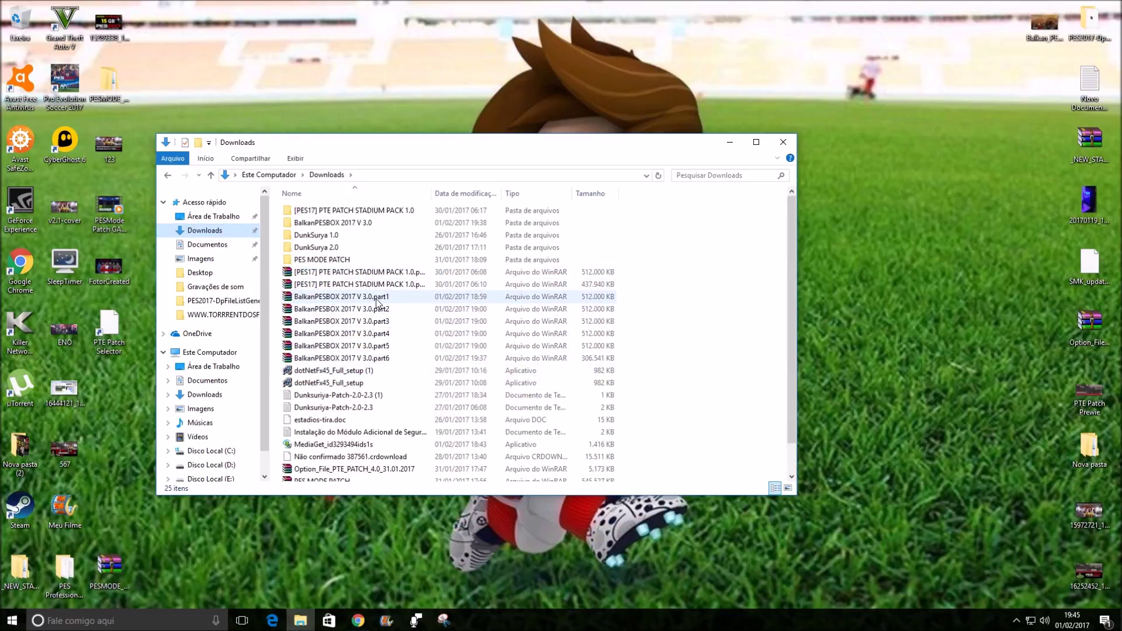
pyautogui.rightClick(327, 283)
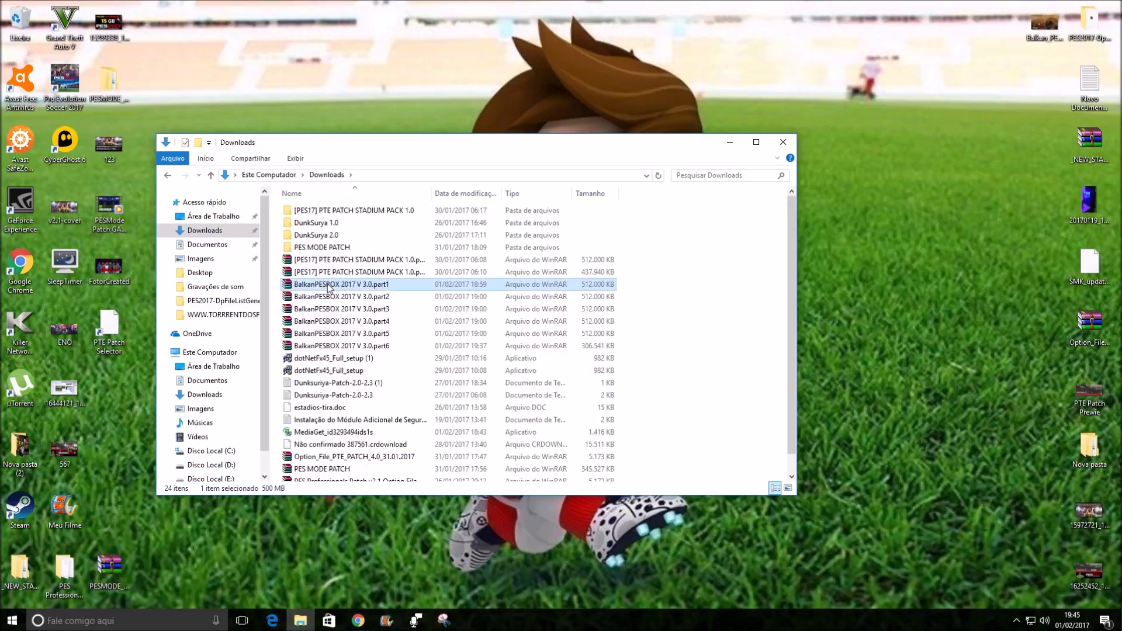
pyautogui.click(381, 345)
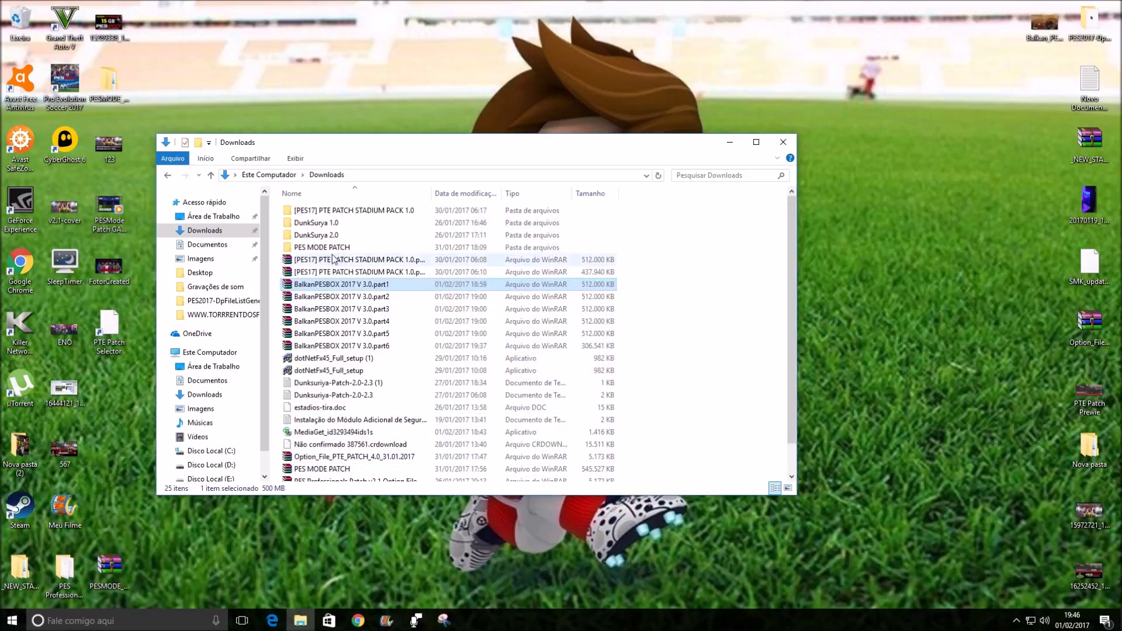
pyautogui.rightClick(696, 281)
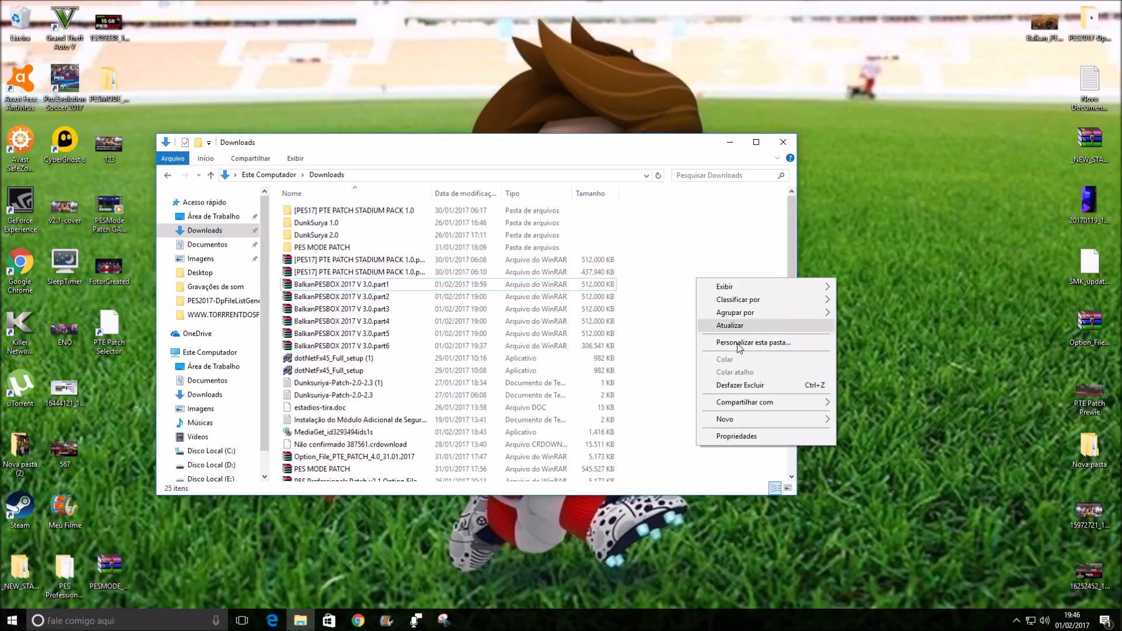
pyautogui.click(730, 325)
pyautogui.doubleClick(347, 222)
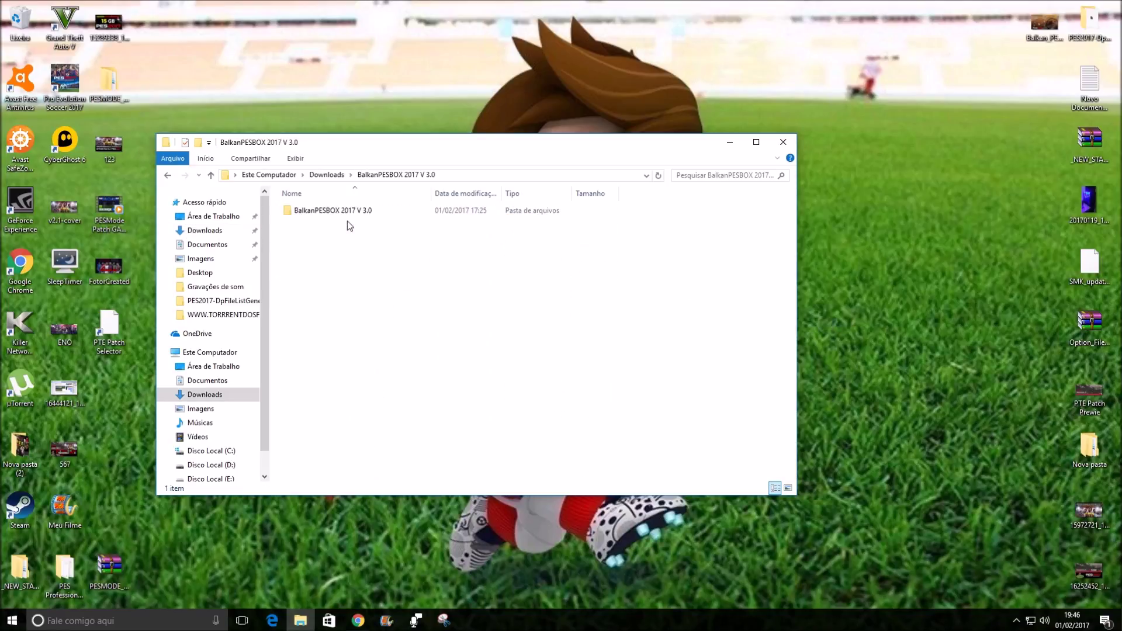
pyautogui.doubleClick(353, 213)
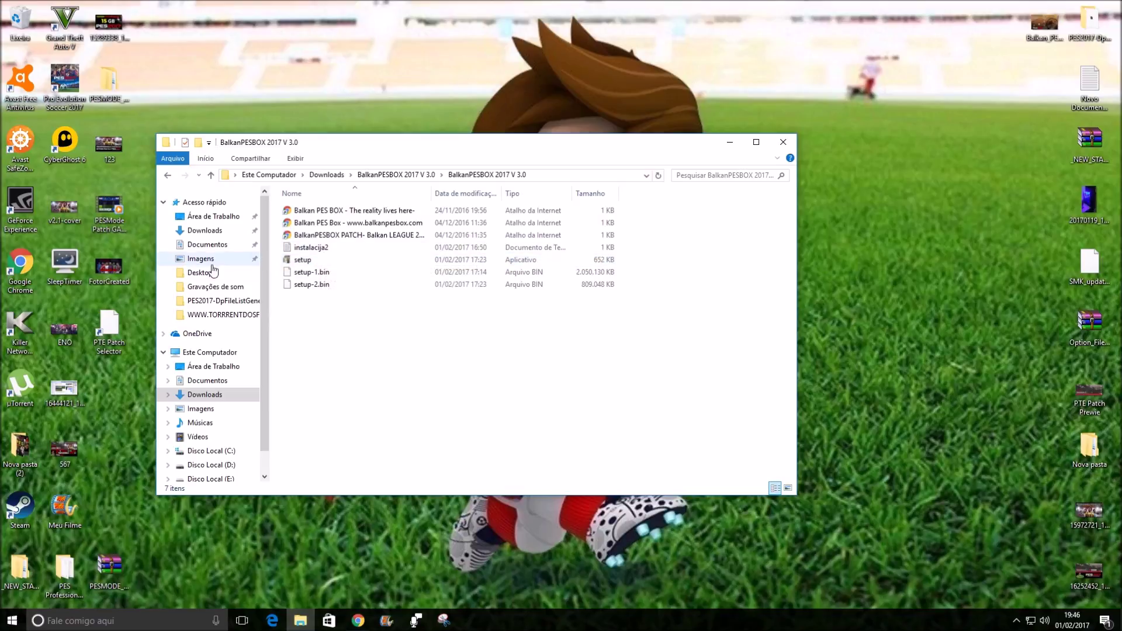
# Step: Delete BEDIT00000000, EDIT00000000, EDIT00000000.backup and EDIT00000000.bcp from Documents\KONAMI\Pro Evolution Soccer 2017\save
pyautogui.click(197, 245)
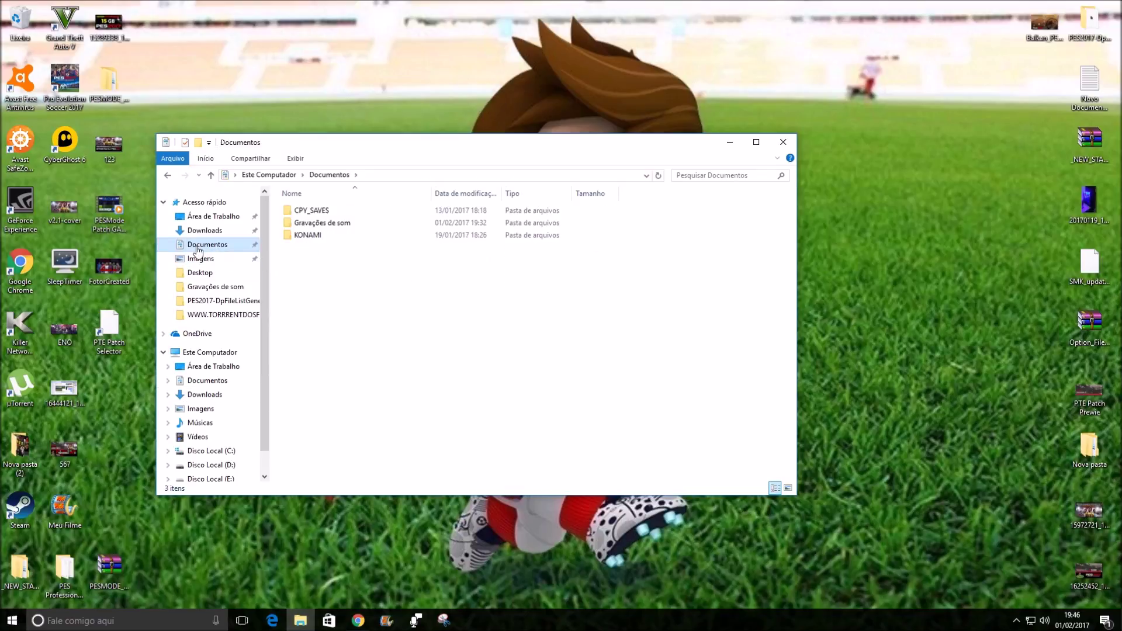
pyautogui.doubleClick(307, 235)
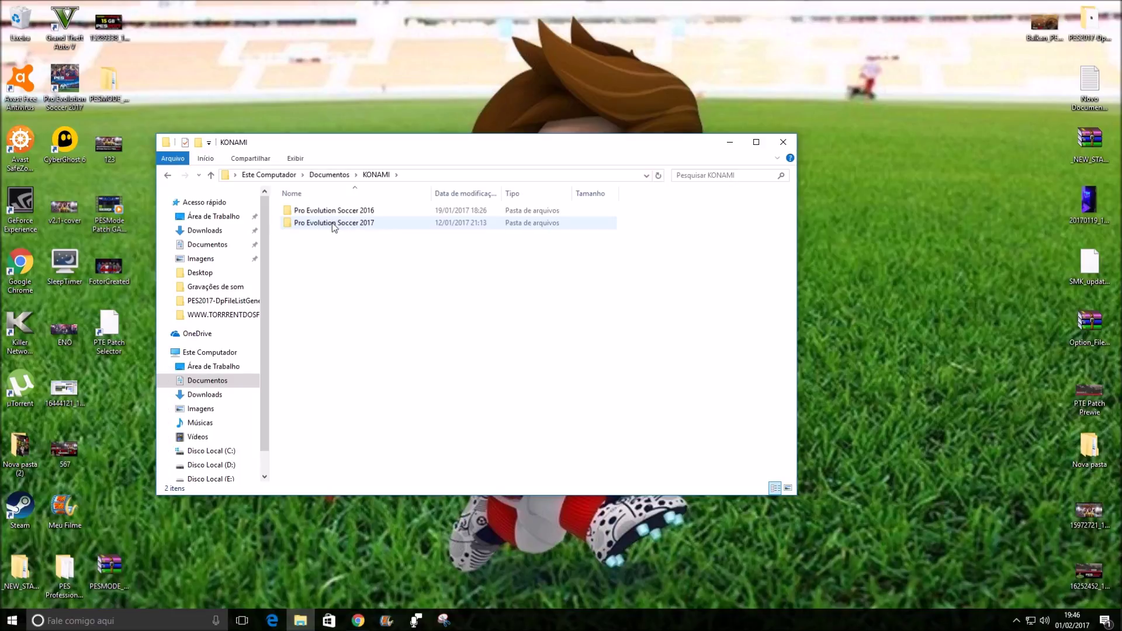
pyautogui.doubleClick(341, 224)
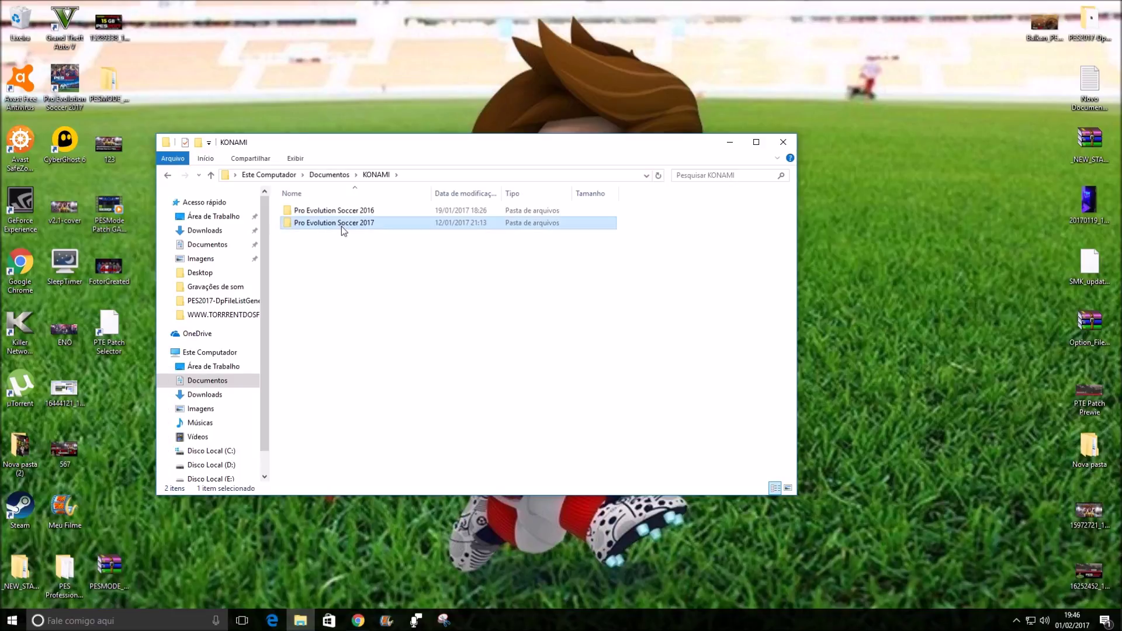
pyautogui.doubleClick(308, 212)
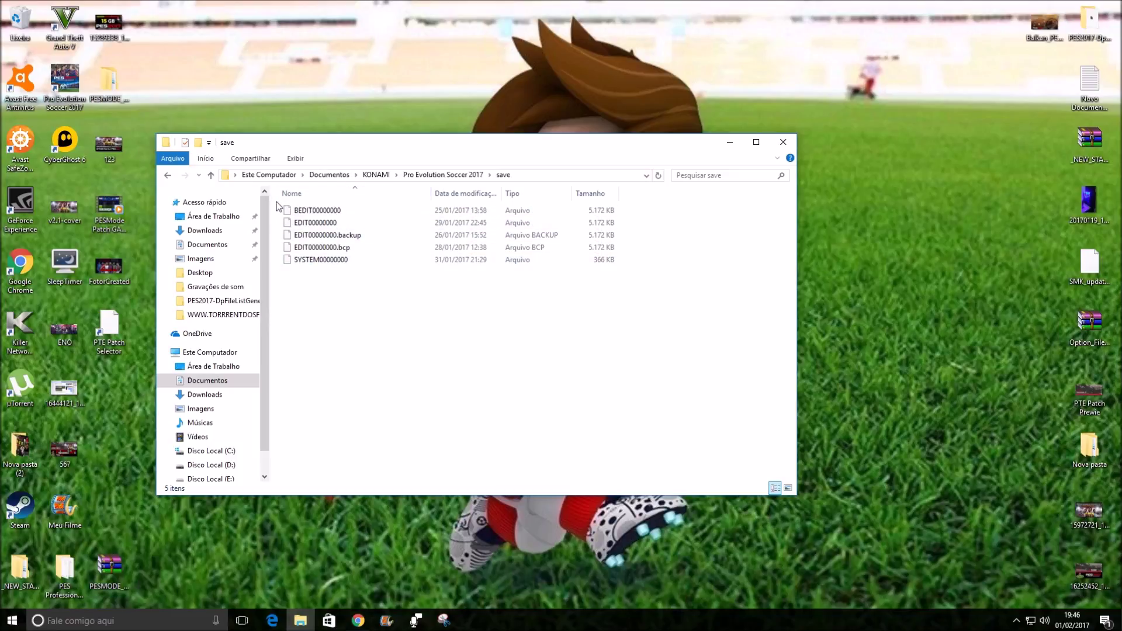
pyautogui.moveTo(278, 206); pyautogui.dragTo(352, 247)
pyautogui.rightClick(352, 247)
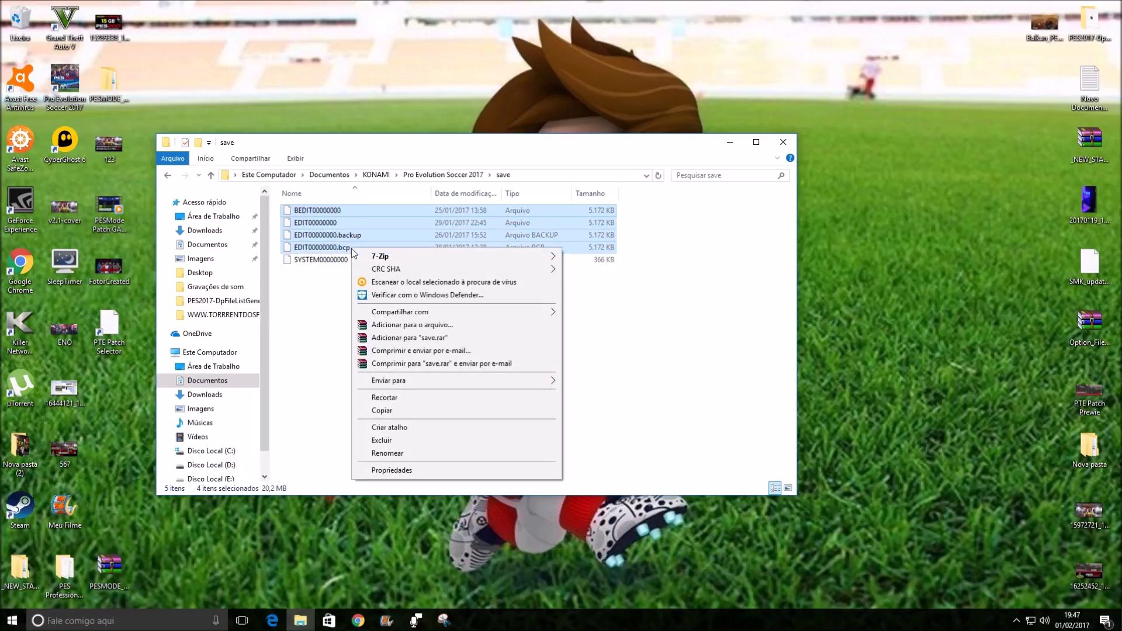
pyautogui.click(386, 444)
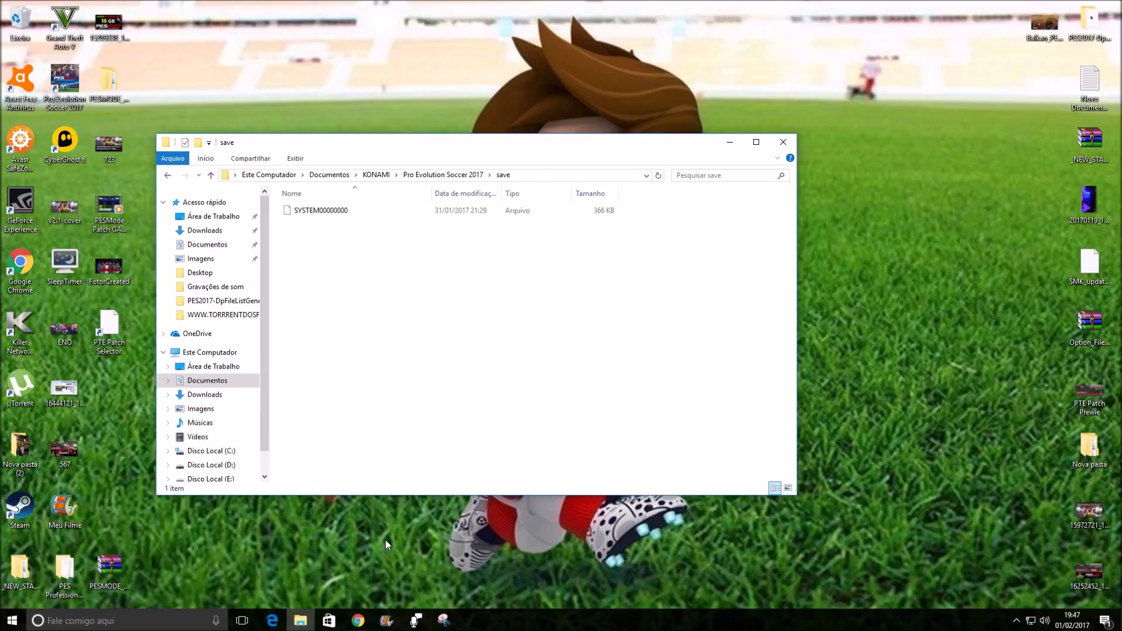
# Step: Return to the inner BalkanPESBOX 2017 V 3.0 folder and run setup as administrator, allowing it through the security prompts
pyautogui.click(169, 177)
pyautogui.click(169, 178)
pyautogui.click(168, 178)
pyautogui.click(168, 178)
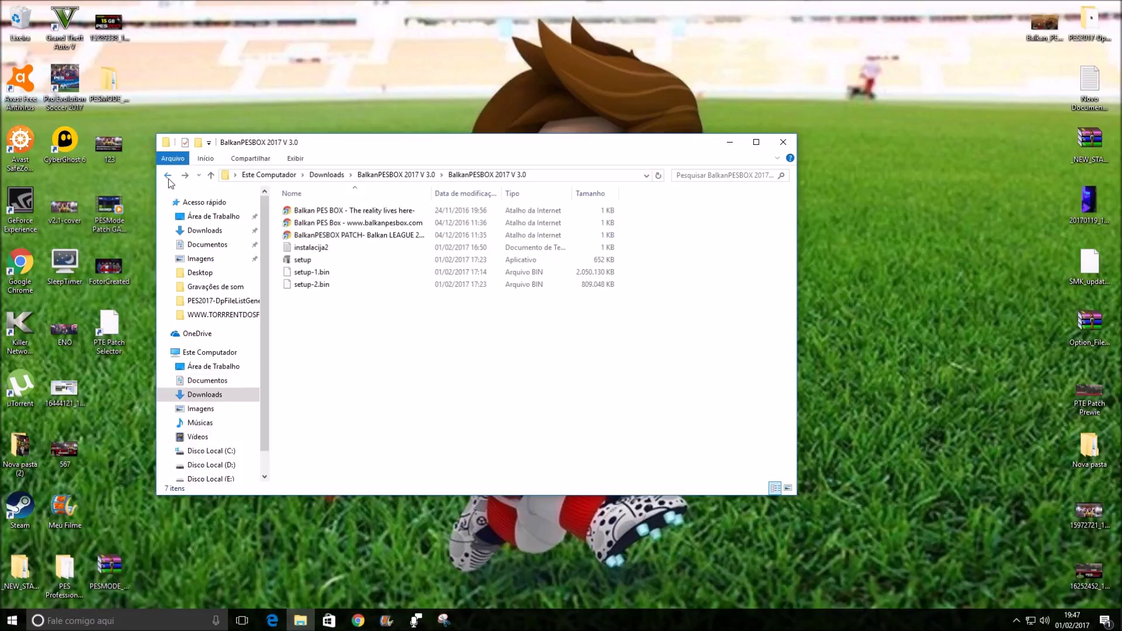
pyautogui.rightClick(310, 261)
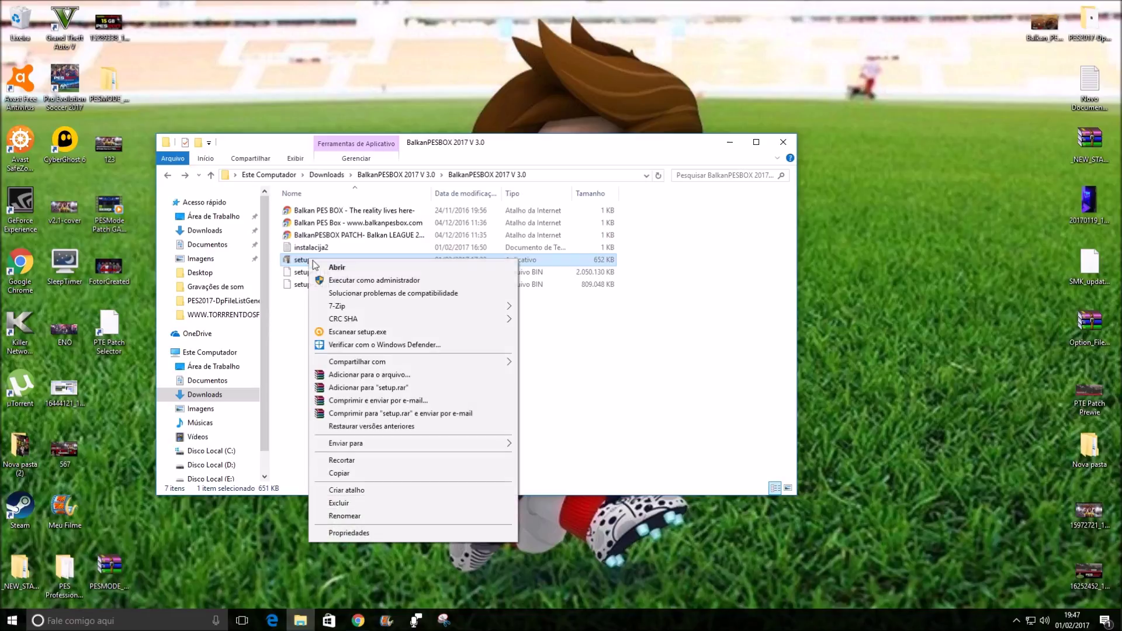
pyautogui.click(349, 281)
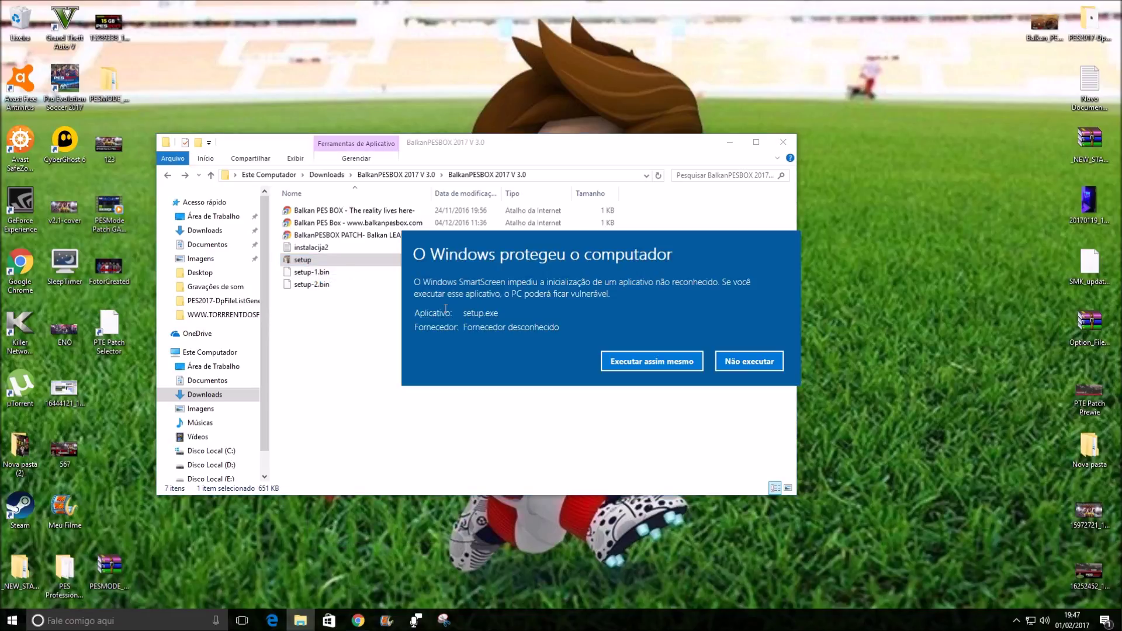
pyautogui.click(641, 363)
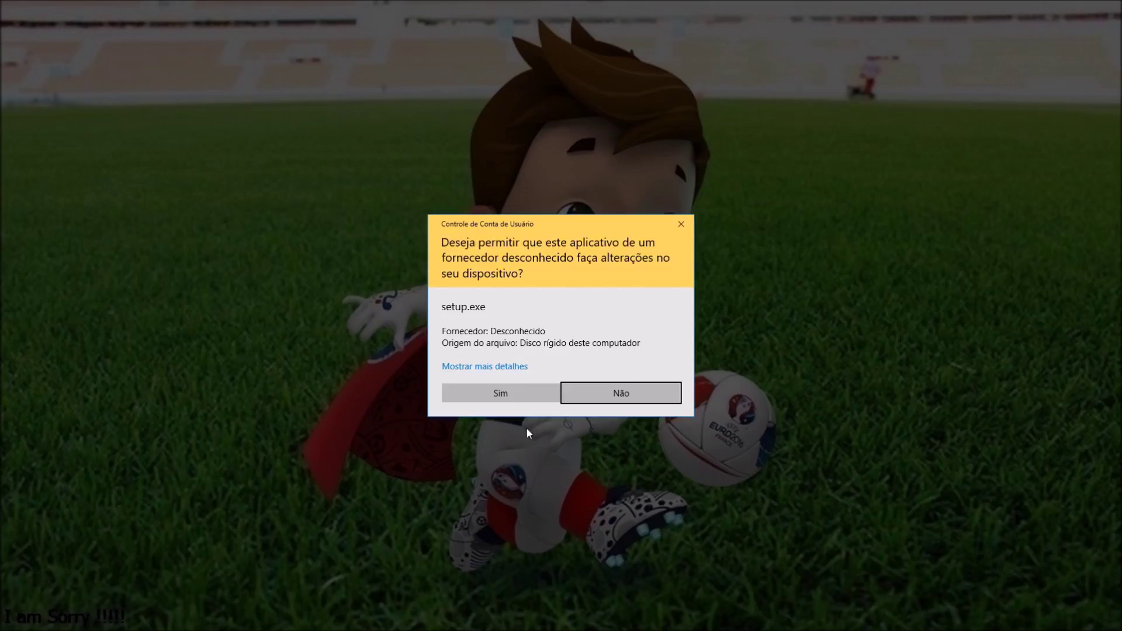
pyautogui.click(506, 397)
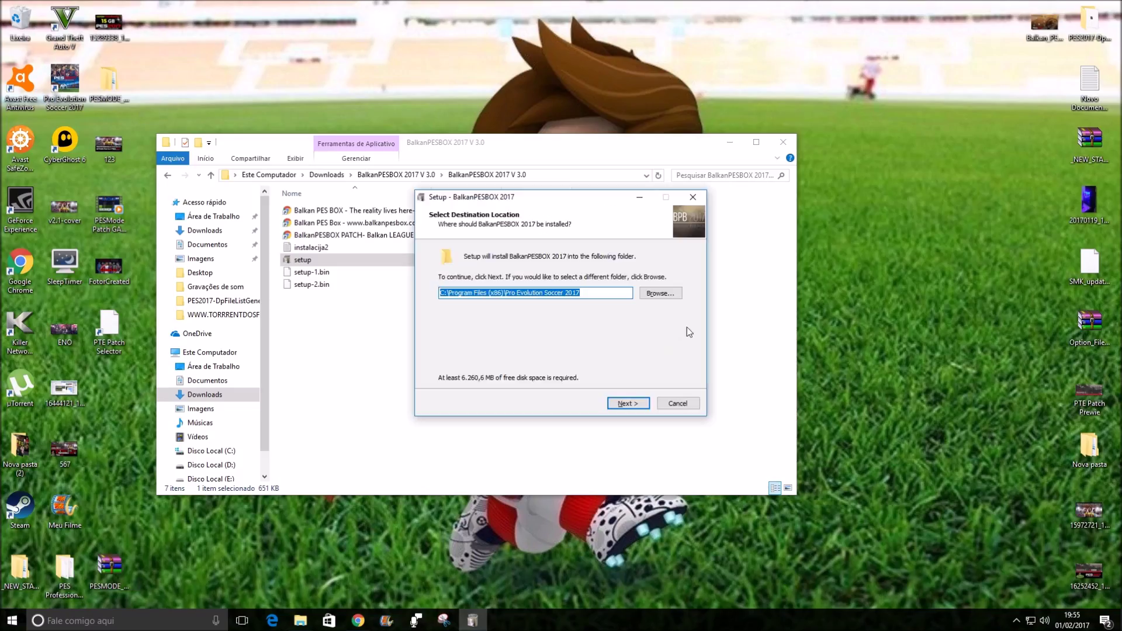
# Step: Set the installation destination to D:\PES\Pro Evolution Soccer 2017 by choosing the PES folder on drive D
pyautogui.click(658, 295)
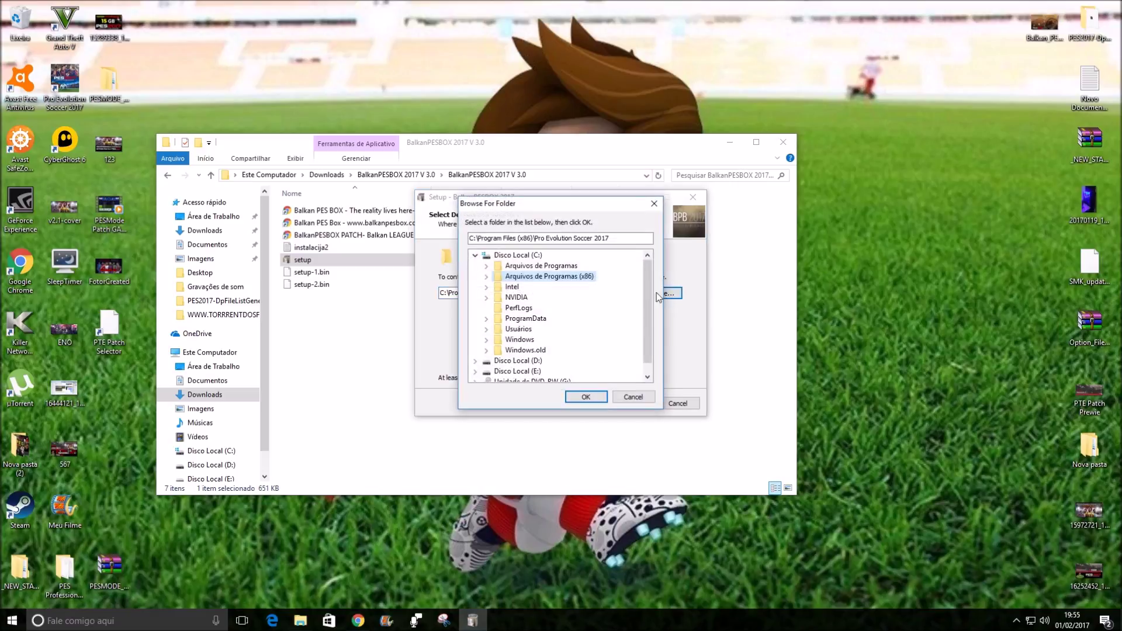
pyautogui.click(529, 361)
pyautogui.scroll(-1, 549, 356)
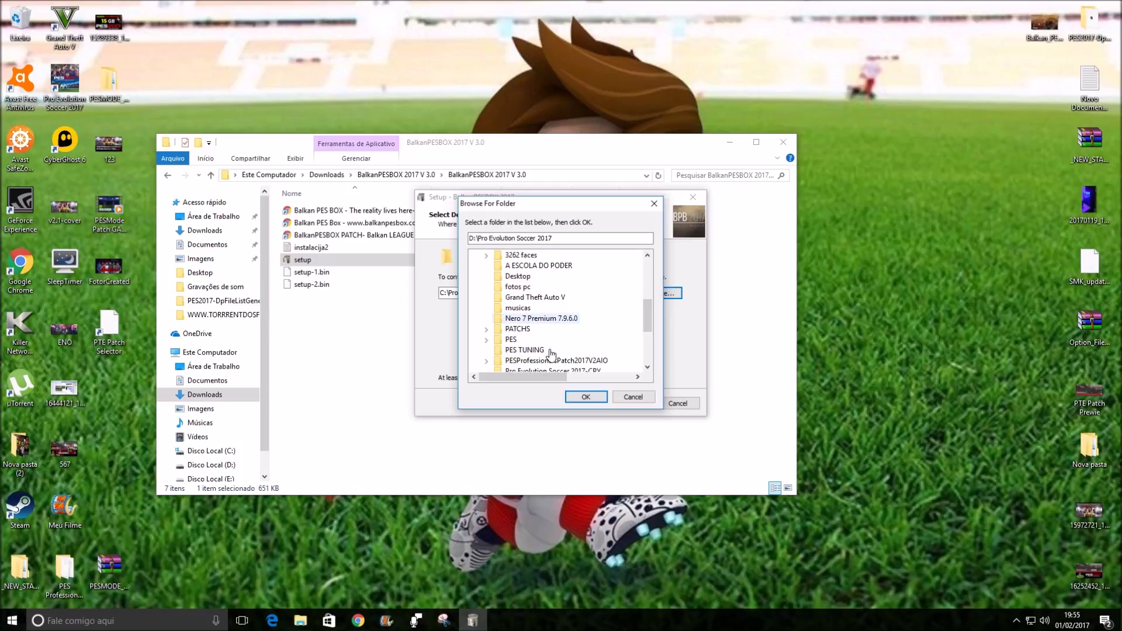
pyautogui.click(511, 340)
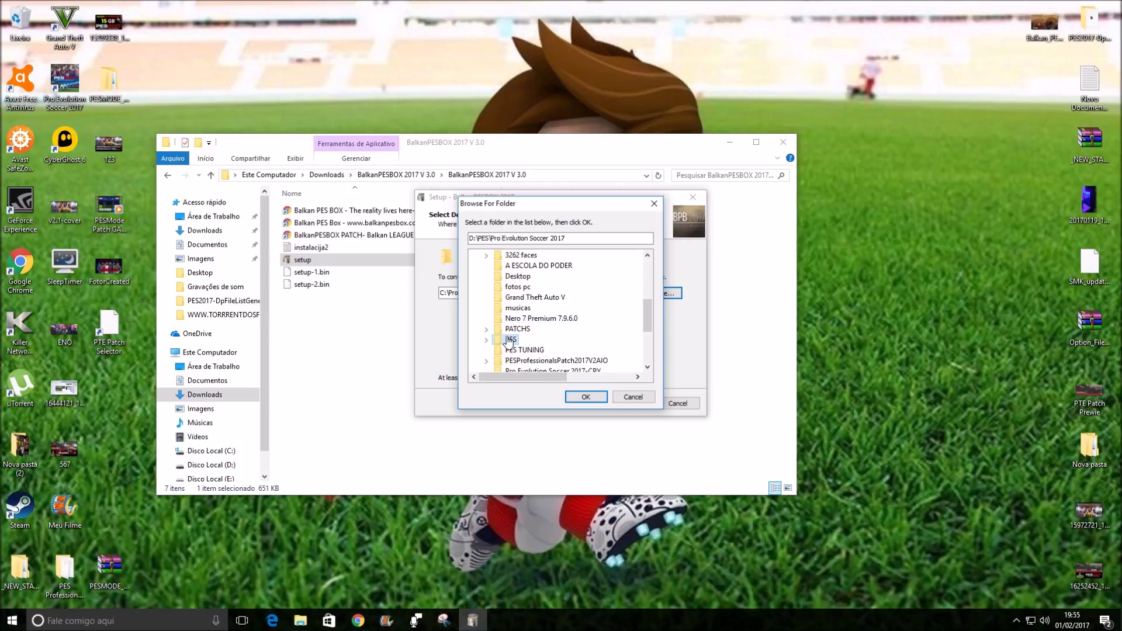
pyautogui.doubleClick(510, 340)
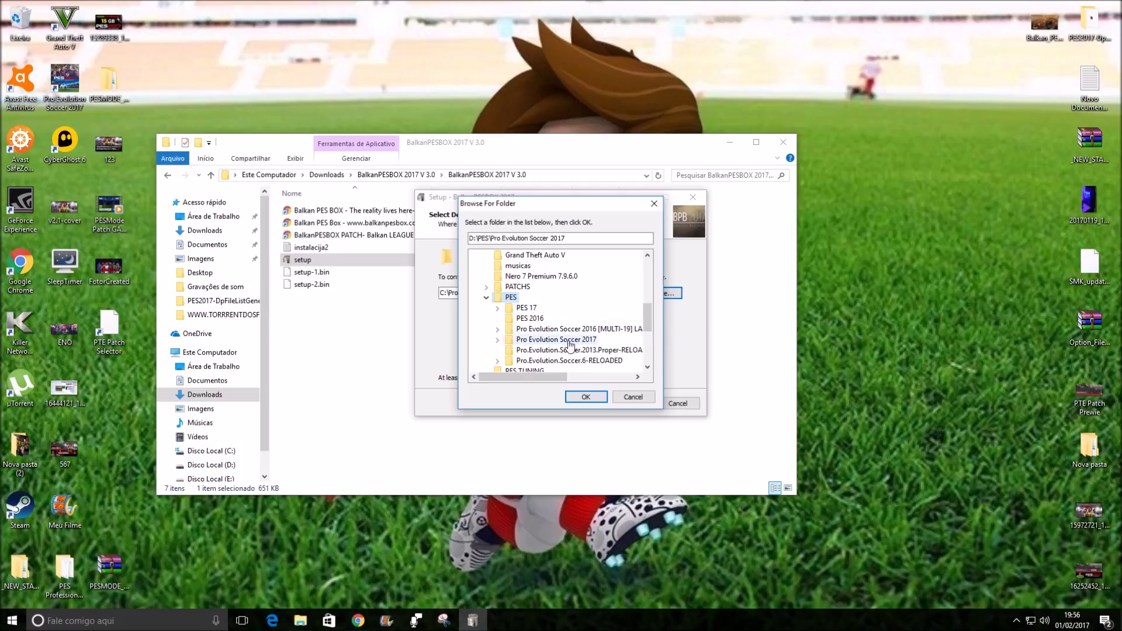
pyautogui.click(585, 397)
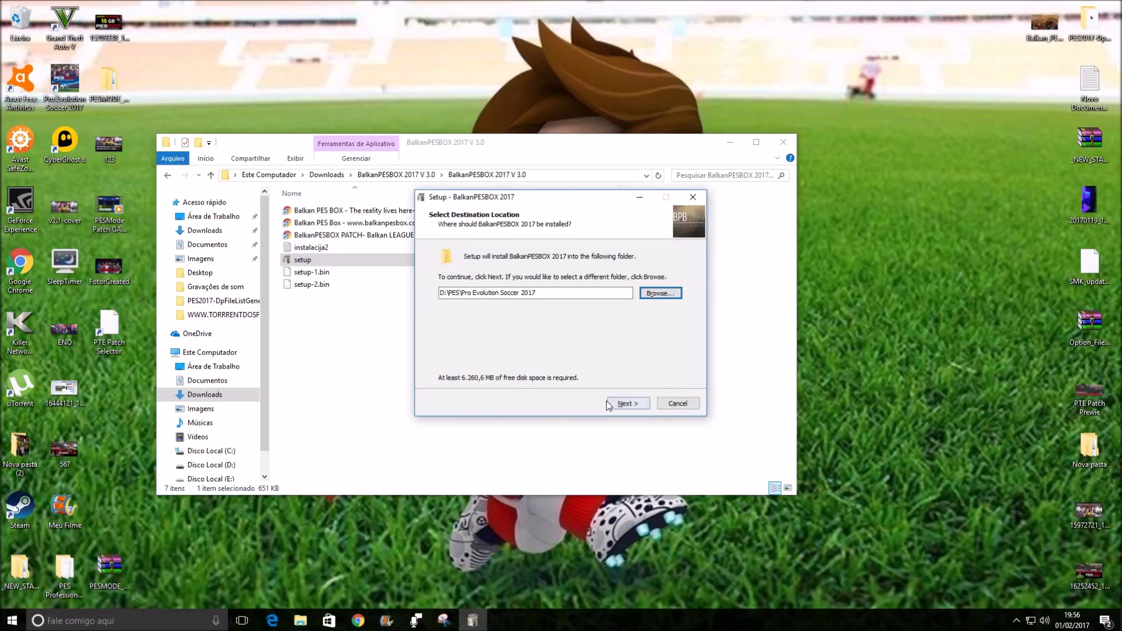
# Step: Install BalkanPESBOX 2017 into the existing destination folder and exit the setup wizard
pyautogui.click(625, 403)
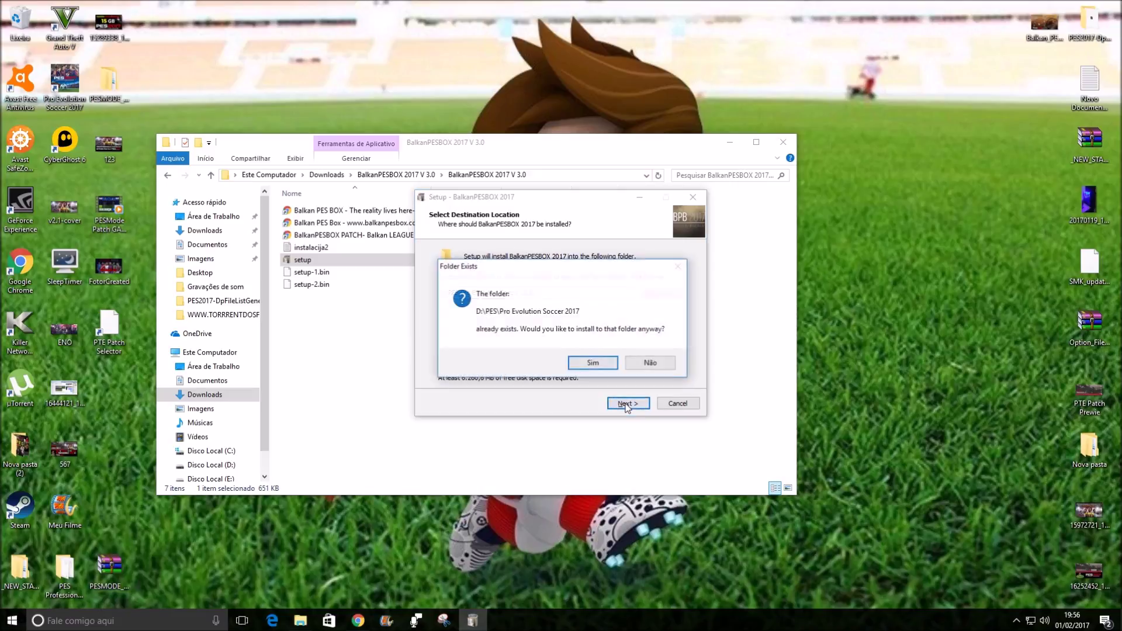
pyautogui.click(608, 364)
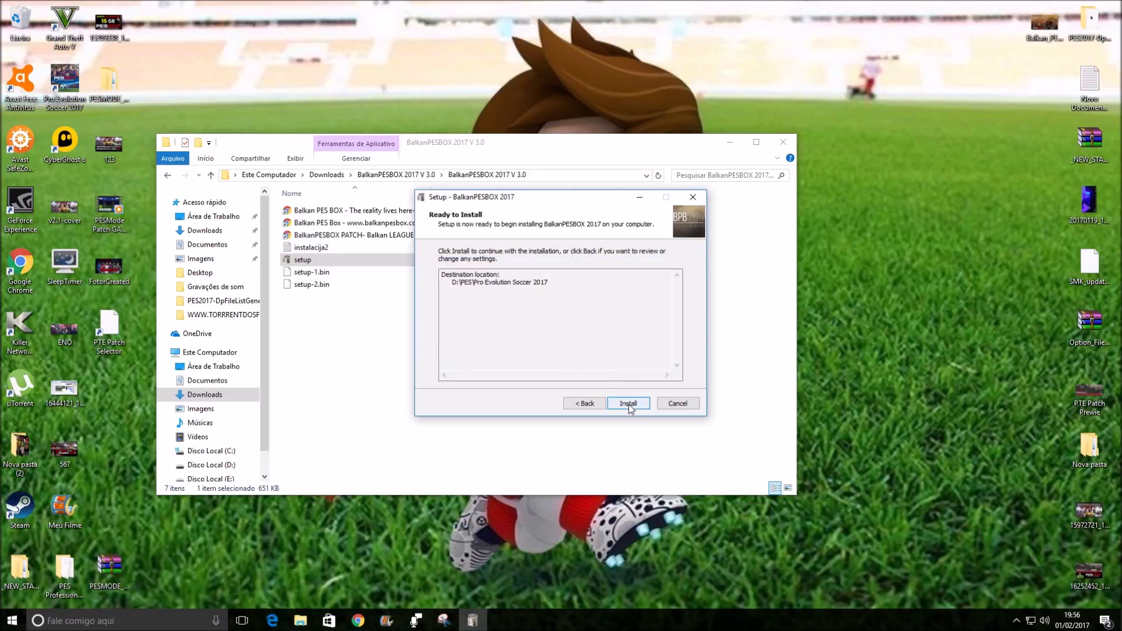
pyautogui.click(628, 403)
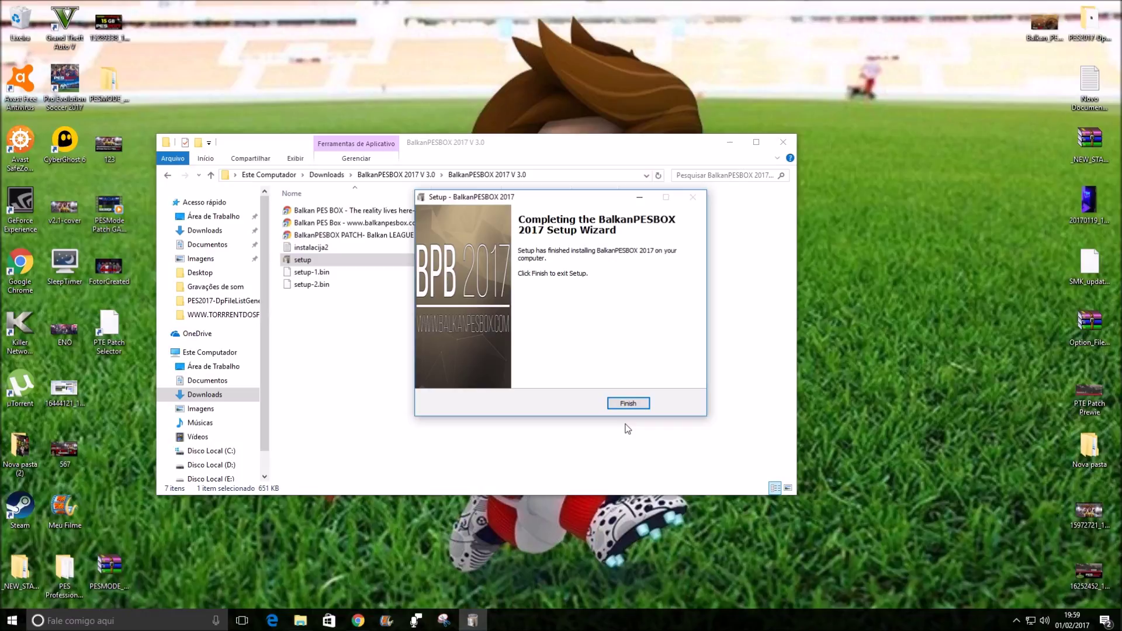
pyautogui.click(629, 403)
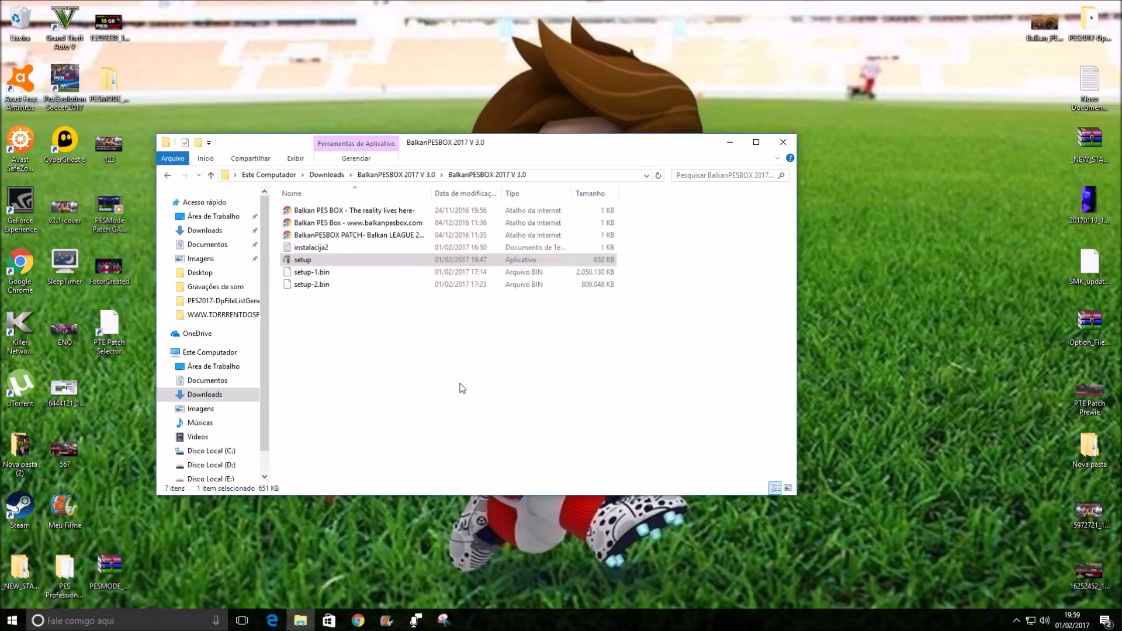
# Step: Launch Pro Evolution Soccer 2017 from the PES folder on drive D and continue past the title screen
pyautogui.click(222, 465)
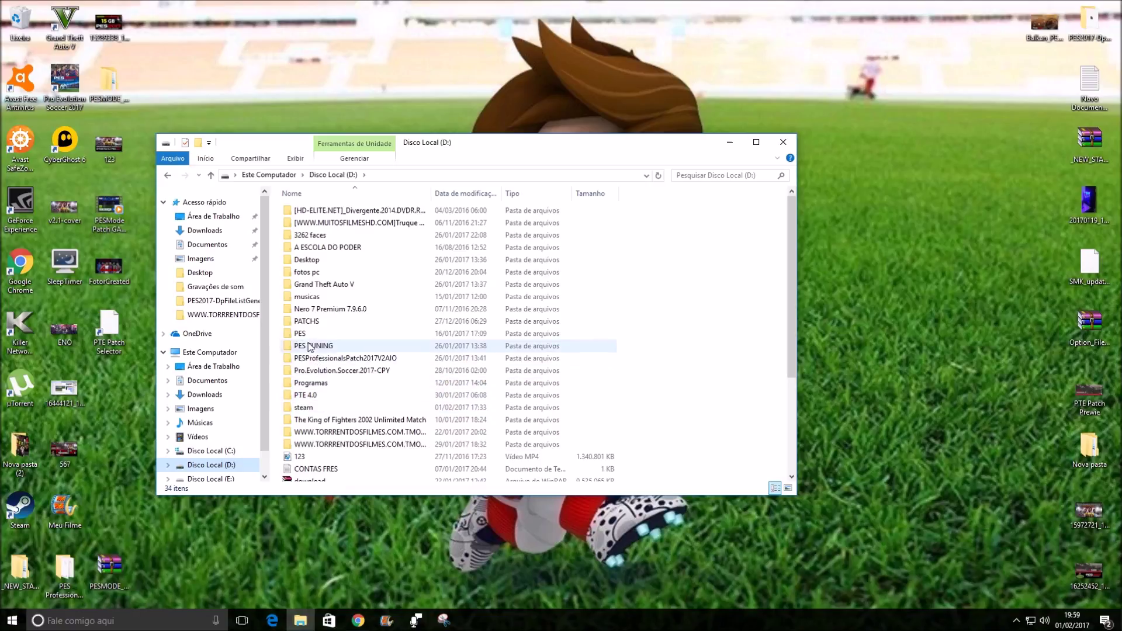
pyautogui.doubleClick(300, 334)
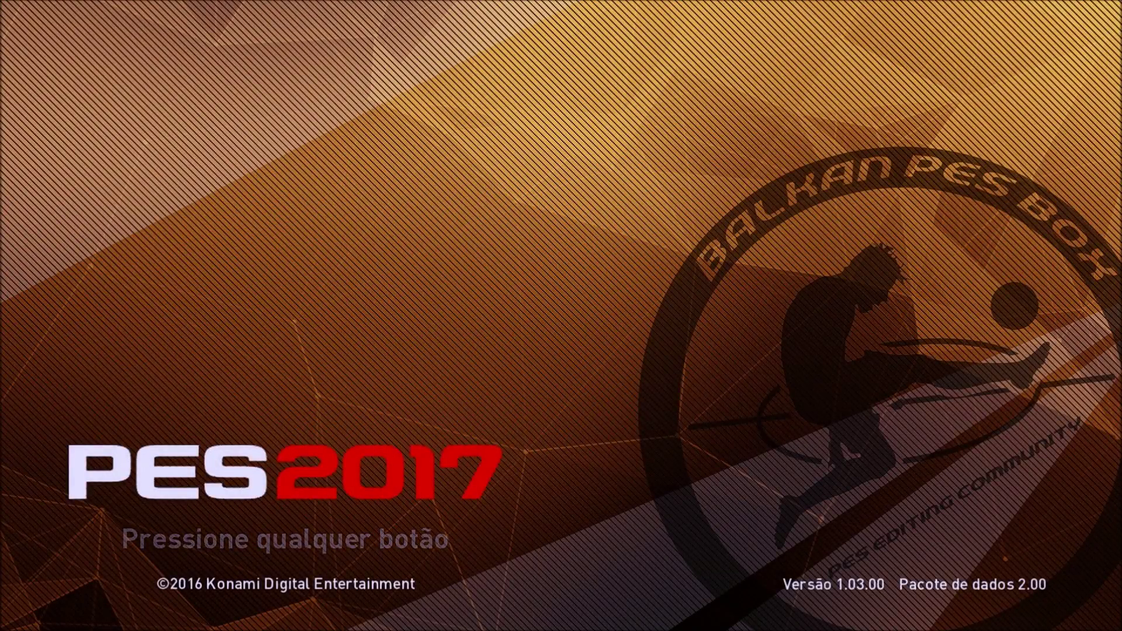
pyautogui.press('Return')
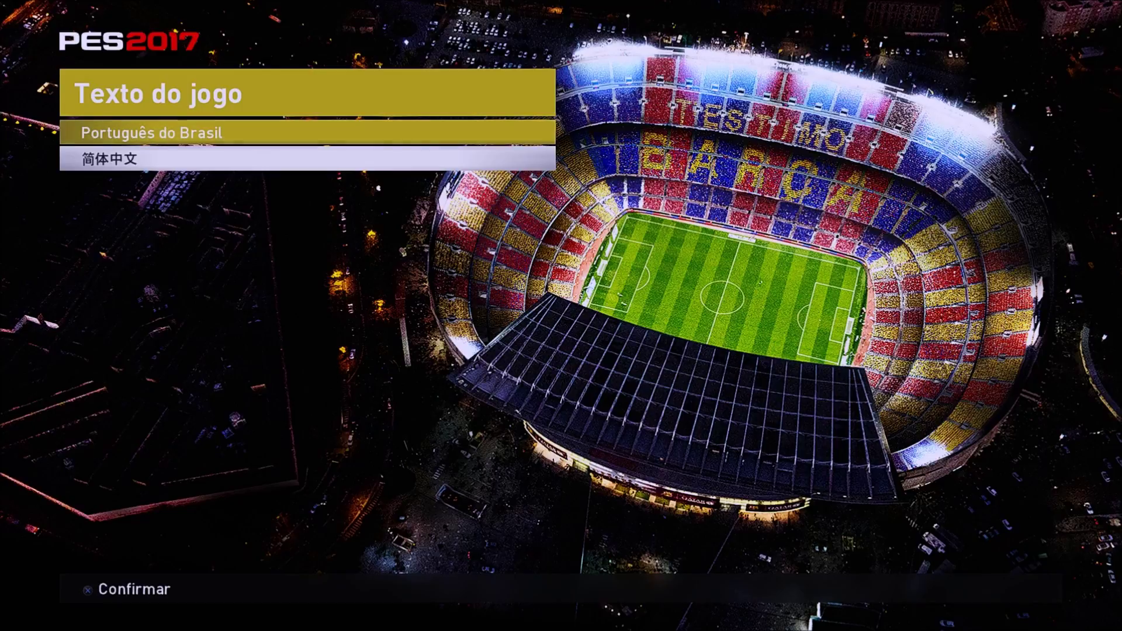
# Step: Choose Português do Brasil as the game text language and accept the remaining initial settings through to the main menu
pyautogui.press('Return')
pyautogui.press('Return')
pyautogui.press('Return')
pyautogui.press('Return')
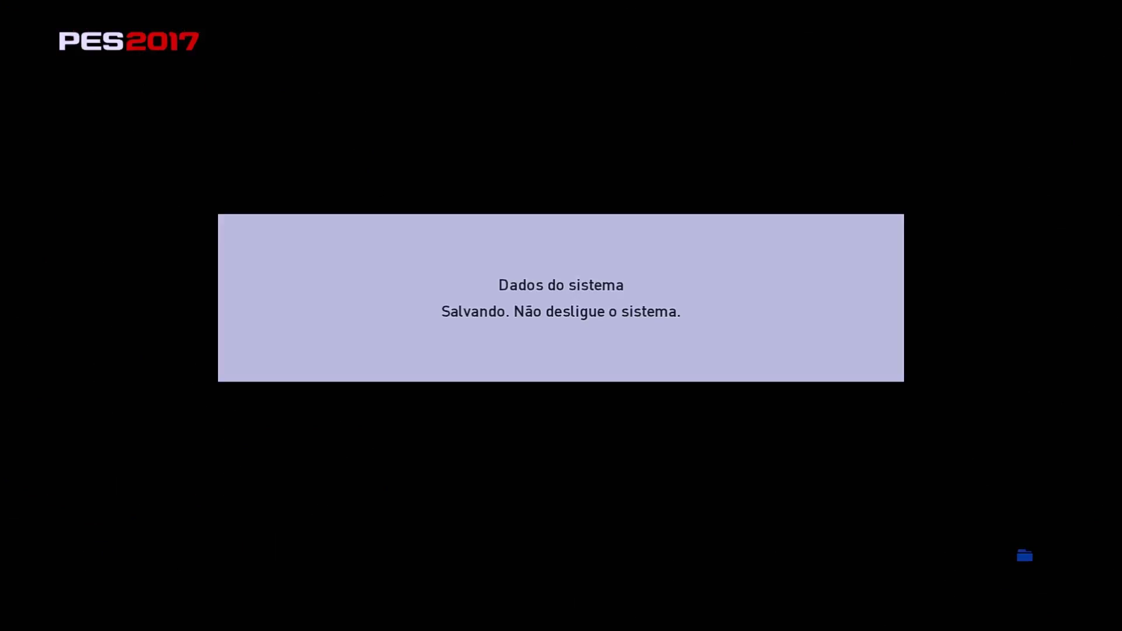
pyautogui.press('Return')
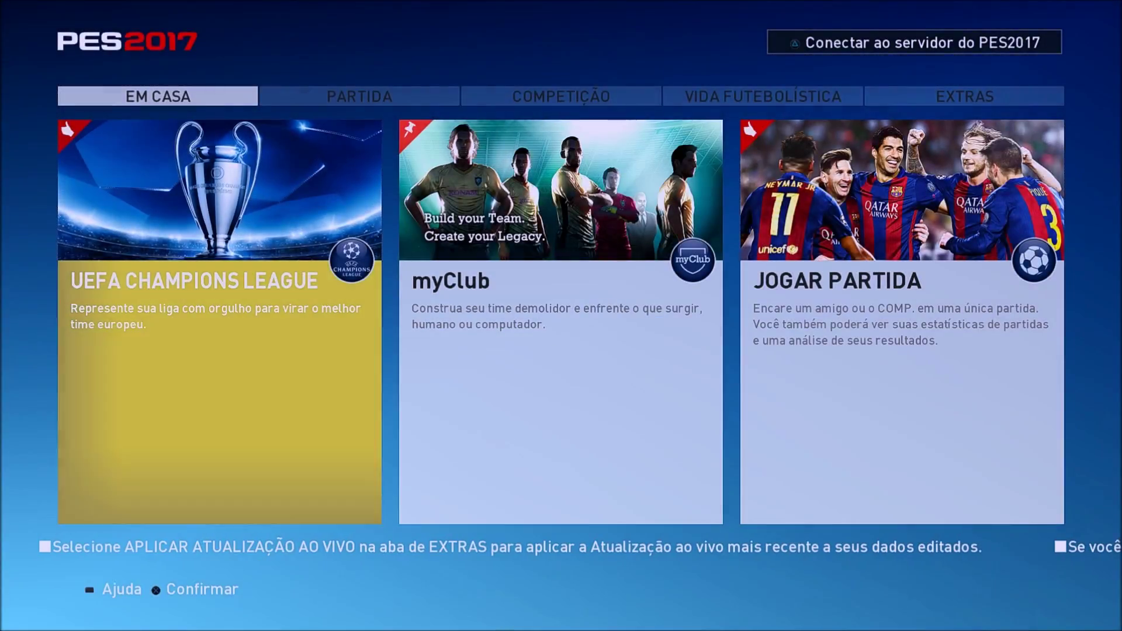
# Step: Start a Jogar Partida match setup and decline the Atualização ao vivo function
pyautogui.press('Right')
pyautogui.press('Right')
pyautogui.press('Right')
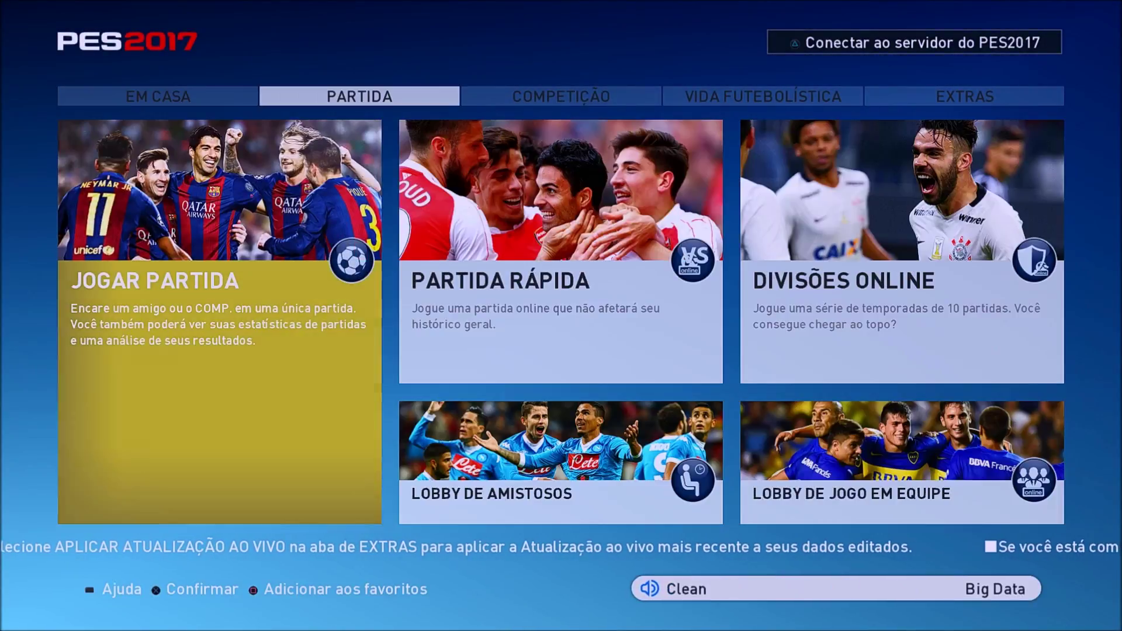
pyautogui.press('Return')
pyautogui.press('Down')
pyautogui.press('Return')
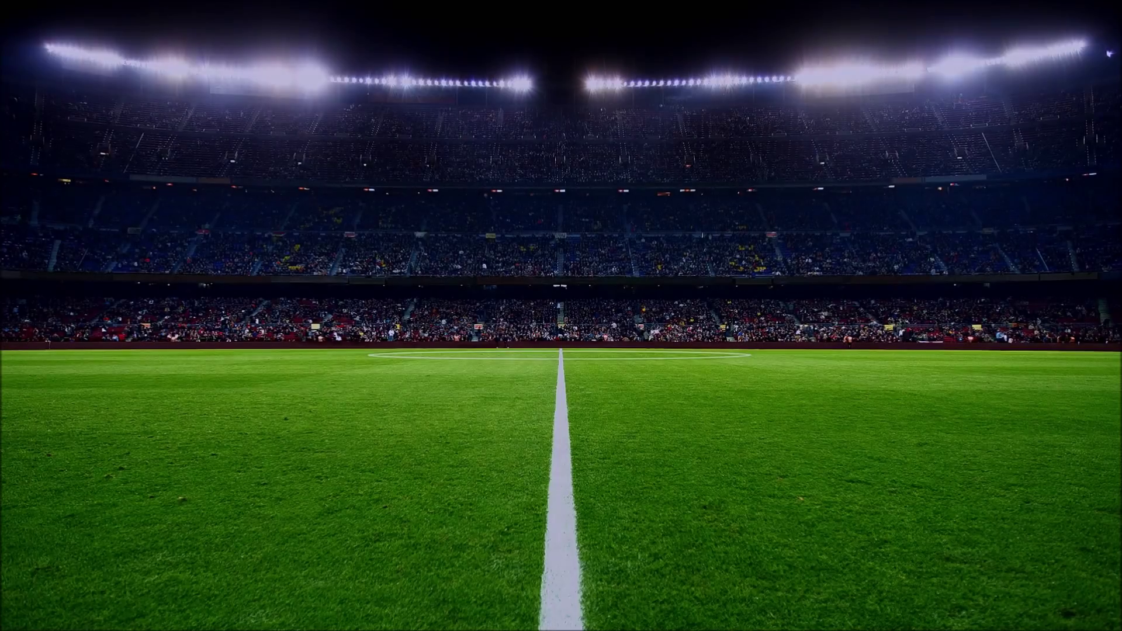
pyautogui.press('Return')
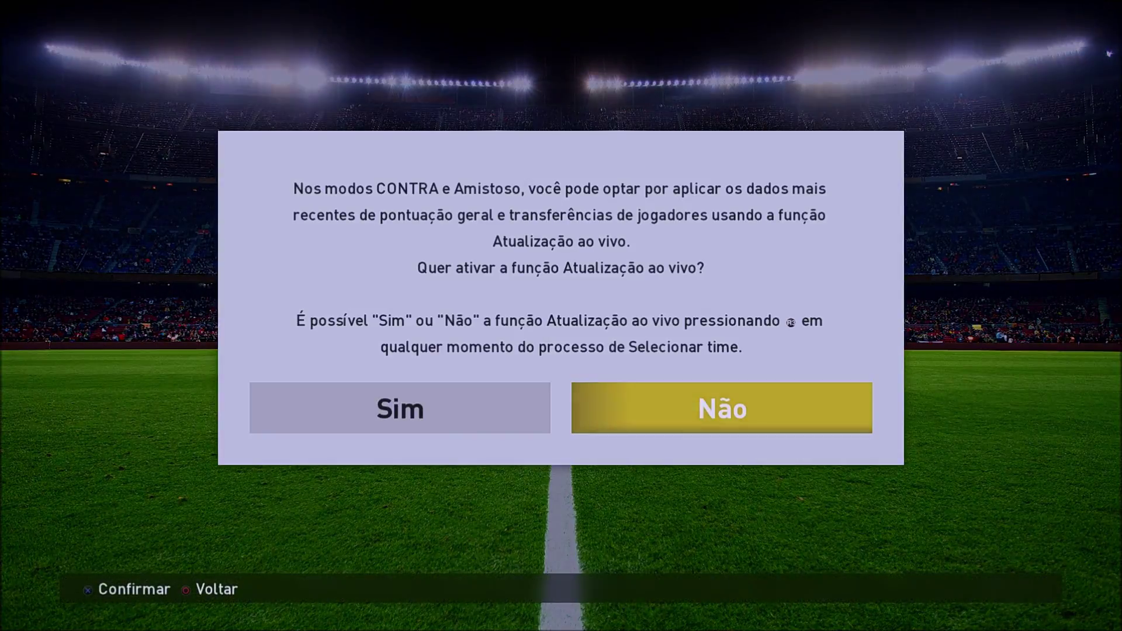
pyautogui.press('Return')
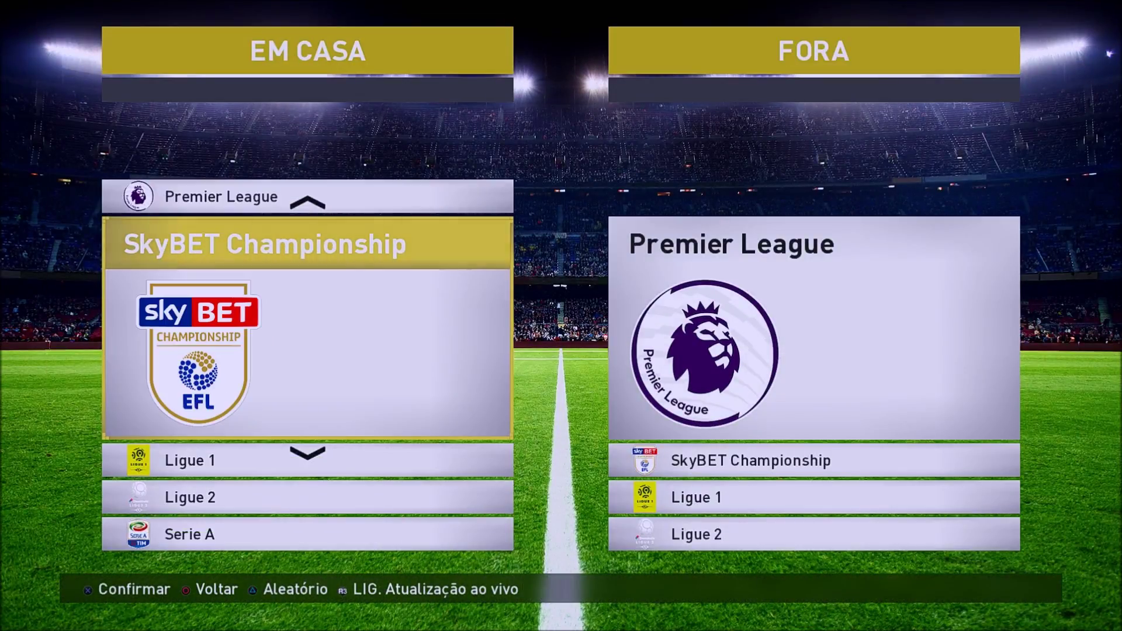
# Step: Examine the leagues and team categories offered for the home side, from SkyBET Championship through to Times clássicos
pyautogui.press('Down')
pyautogui.press('Down')
pyautogui.press('Down')
pyautogui.press('Down')
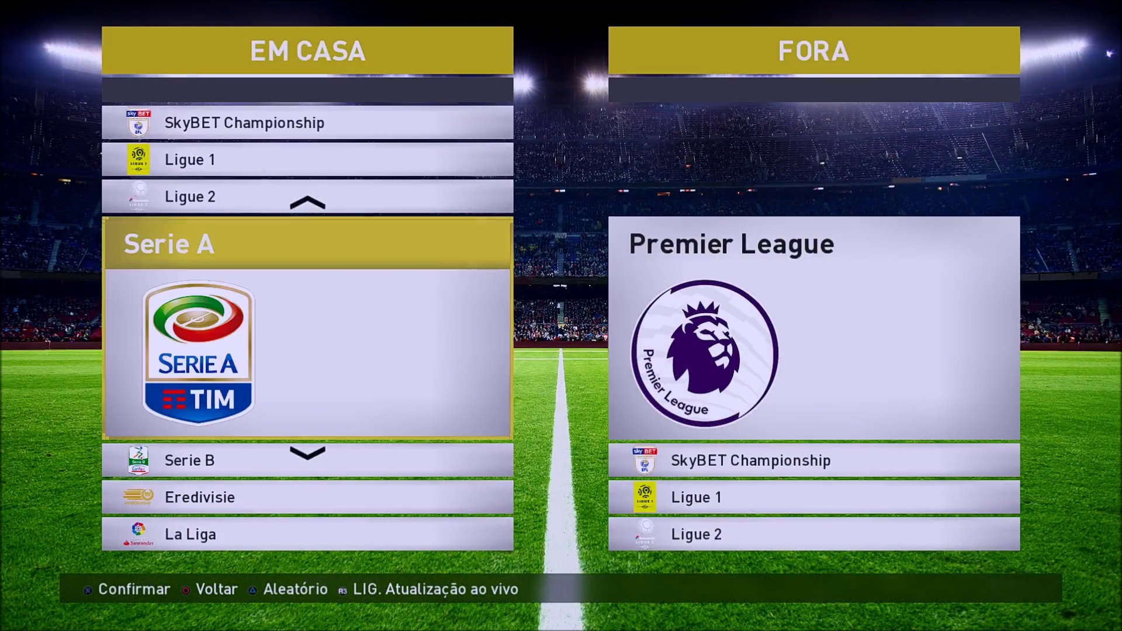
pyautogui.press('Down')
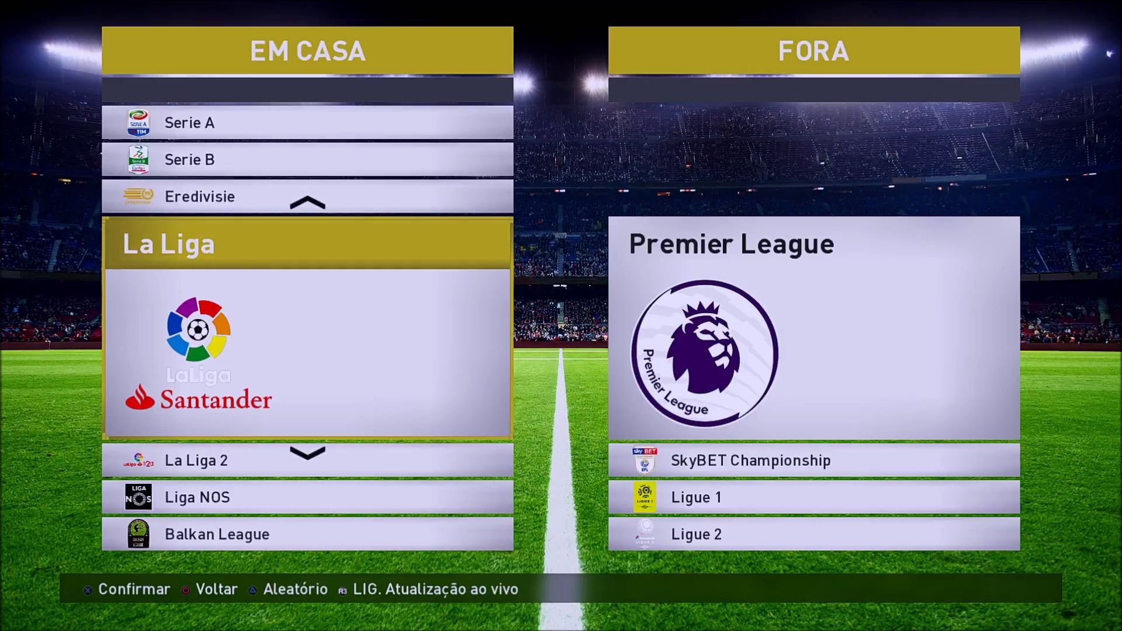
pyautogui.press('Down')
pyautogui.press('Down')
pyautogui.press('Down')
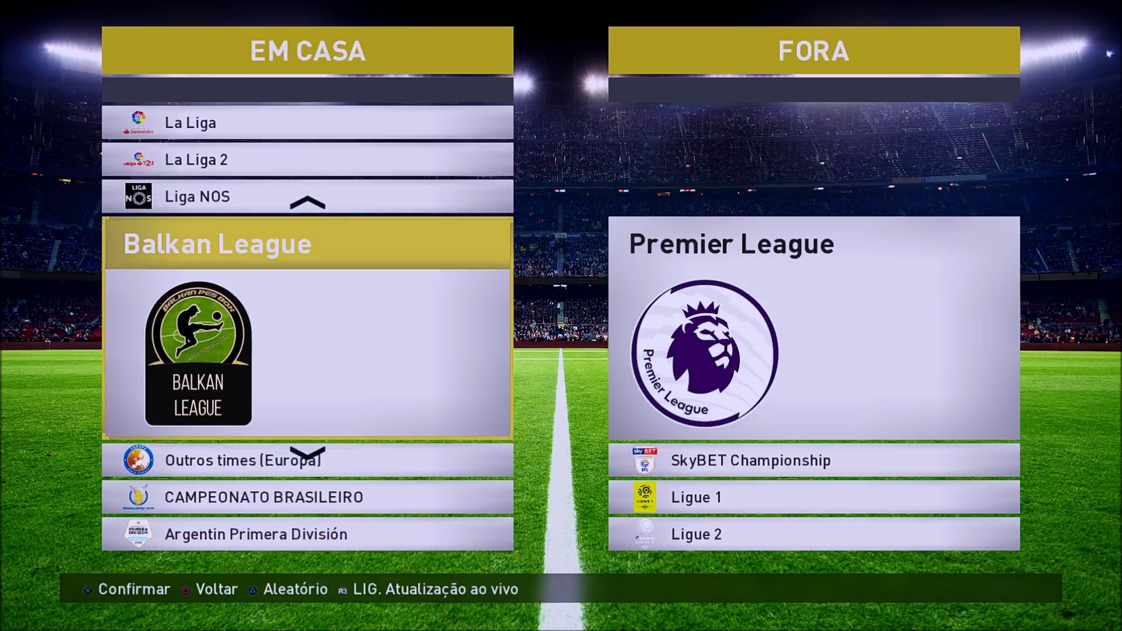
pyautogui.press('Down')
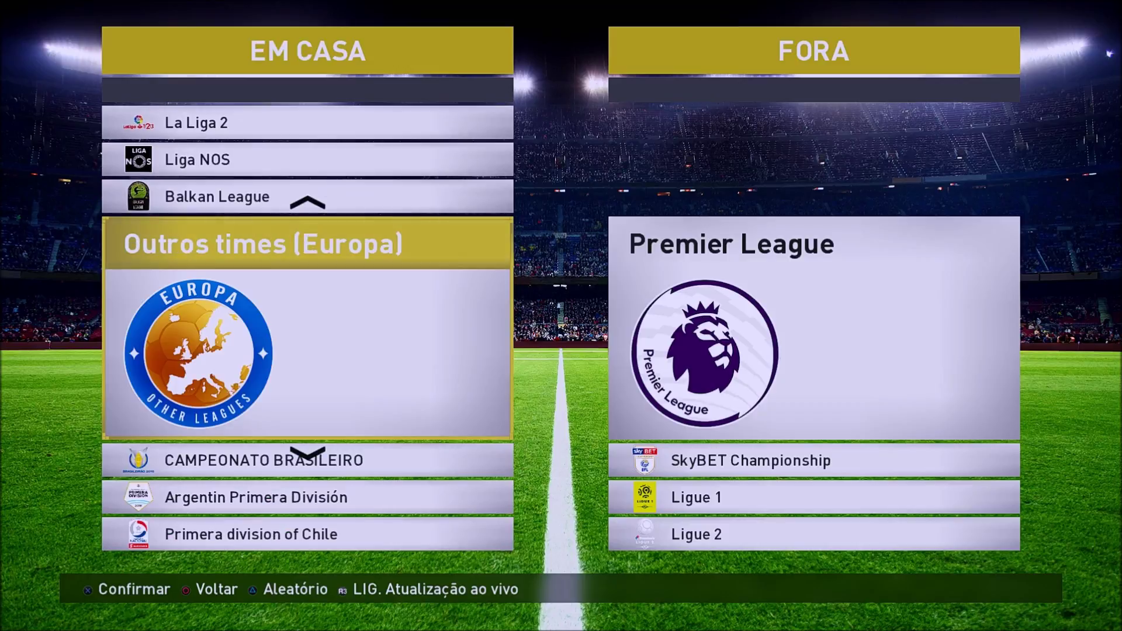
pyautogui.press('Down')
pyautogui.press('Down')
pyautogui.press('Down')
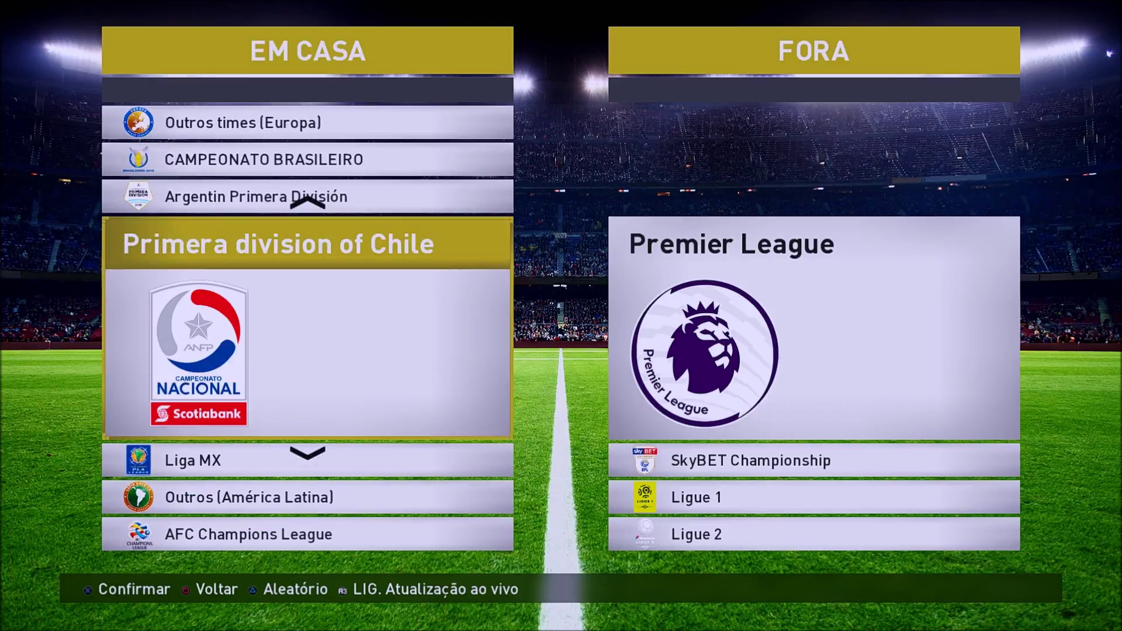
pyautogui.press('Down')
pyautogui.press('Down')
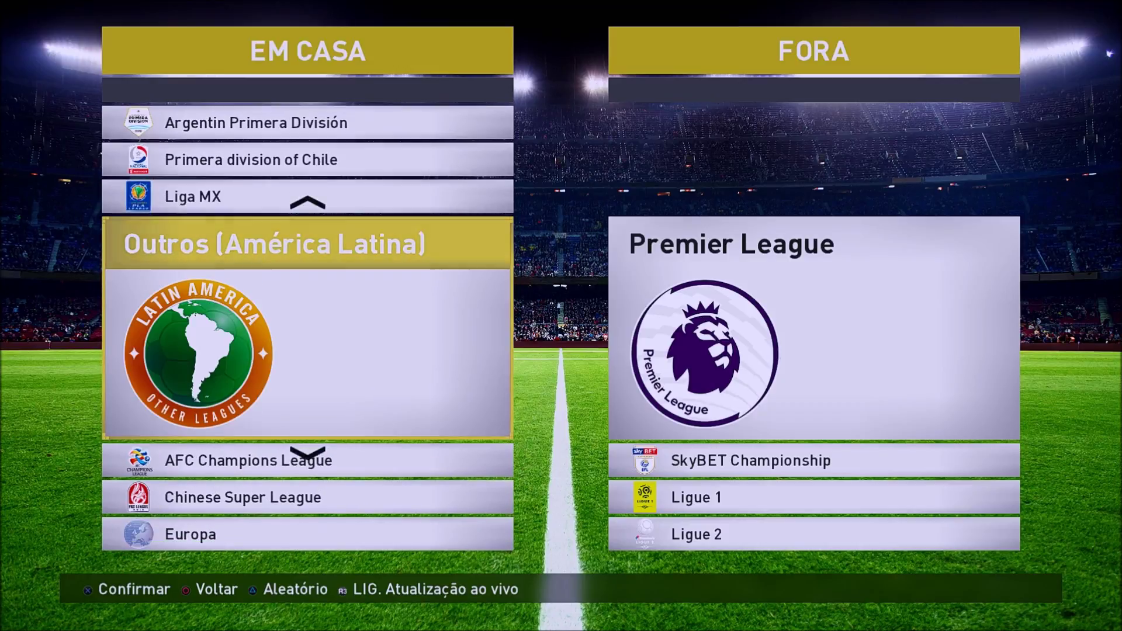
pyautogui.press('Down')
pyautogui.press('Down')
pyautogui.press('Down')
pyautogui.press('Down')
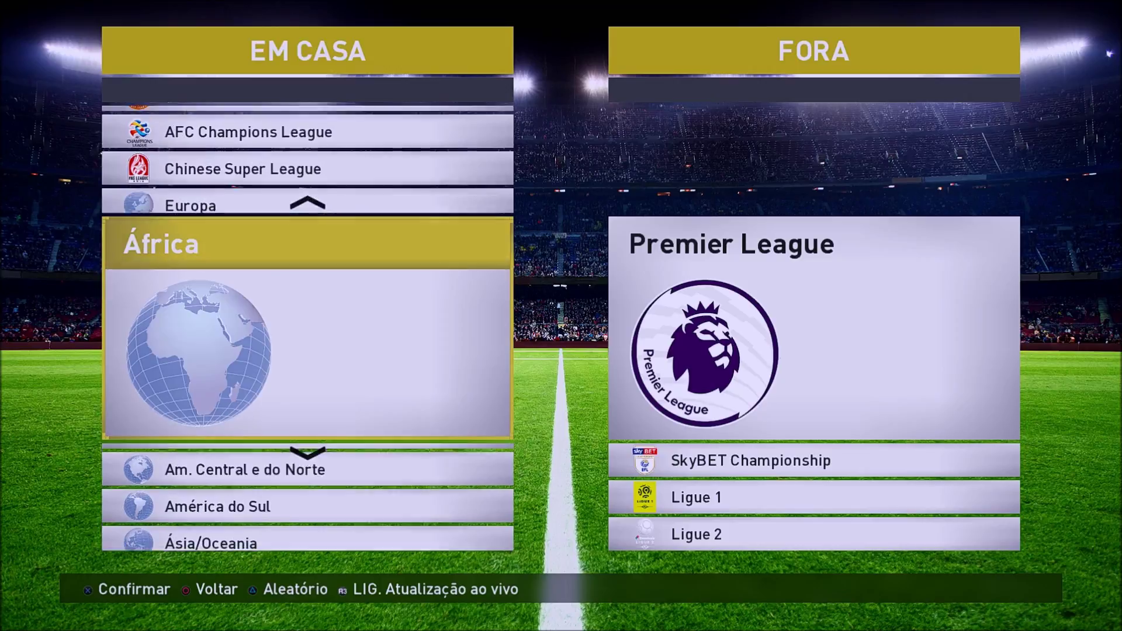
pyautogui.press('Down')
pyautogui.press('Down')
pyautogui.press('Down')
pyautogui.press('Down')
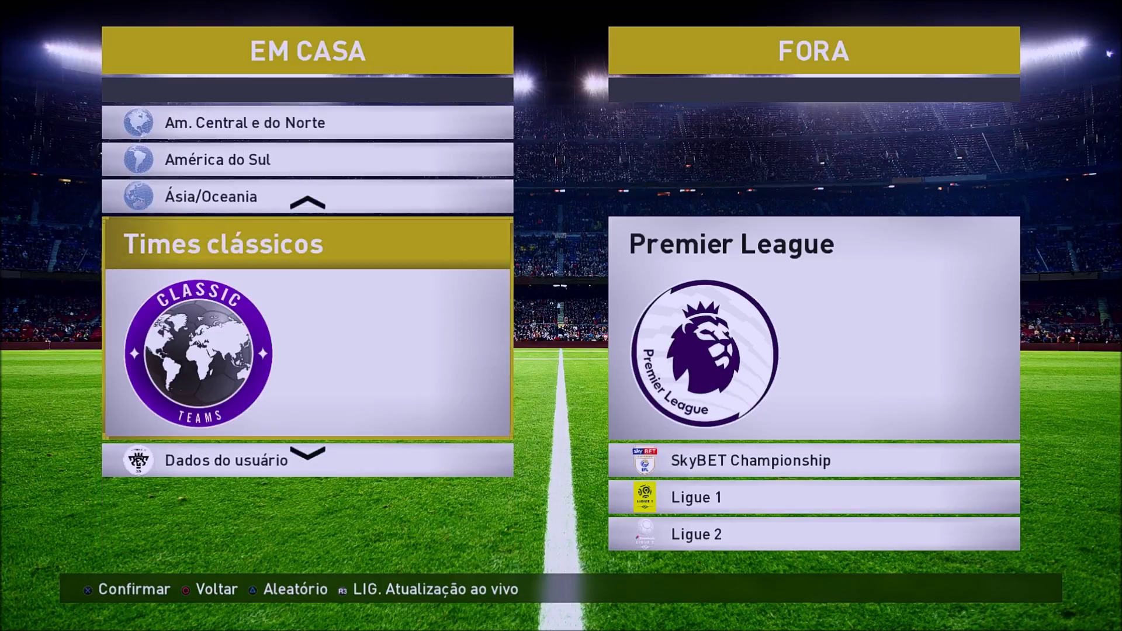
# Step: Return to Premier League and choose it as the league for the home side
pyautogui.press('Up')
pyautogui.press('Up')
pyautogui.press('Up')
pyautogui.press('Up')
pyautogui.press('Up')
pyautogui.press('Up')
pyautogui.press('Up')
pyautogui.press('Up')
pyautogui.press('Up')
pyautogui.press('Up')
pyautogui.press('Up')
pyautogui.press('Up')
pyautogui.press('Up')
pyautogui.press('Up')
pyautogui.press('Up')
pyautogui.press('Up')
pyautogui.press('Up')
pyautogui.press('Up')
pyautogui.press('Up')
pyautogui.press('Up')
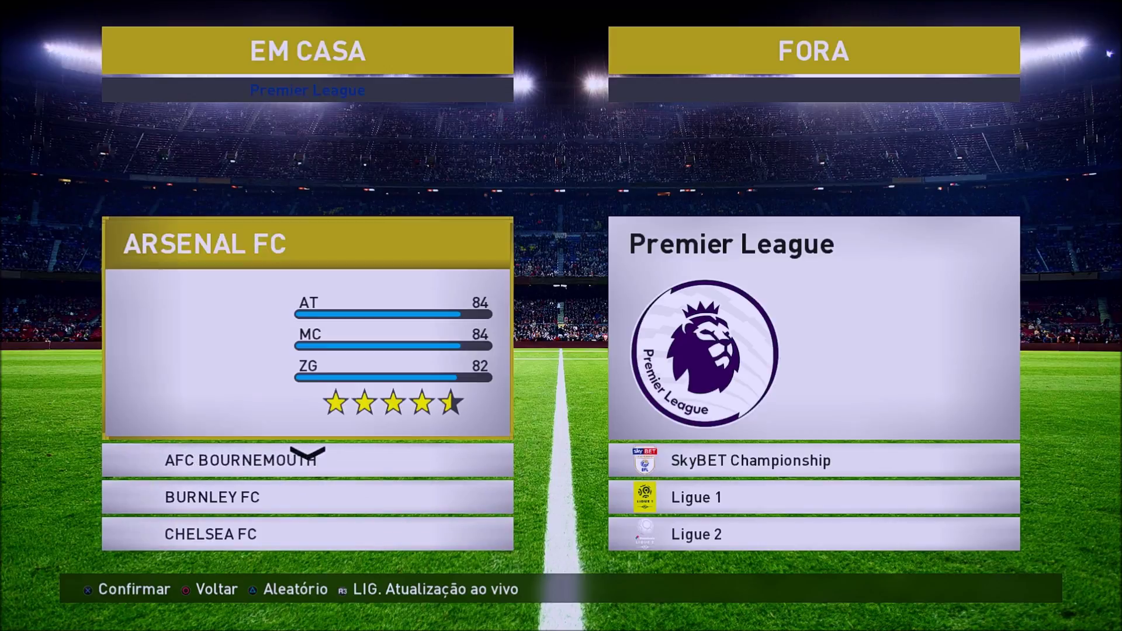
# Step: Look through the Premier League clubs and select Manchester City as the home team
pyautogui.press('Down')
pyautogui.press('Down')
pyautogui.press('Down')
pyautogui.press('Down')
pyautogui.press('Down')
pyautogui.press('Down')
pyautogui.press('Down')
pyautogui.press('Down')
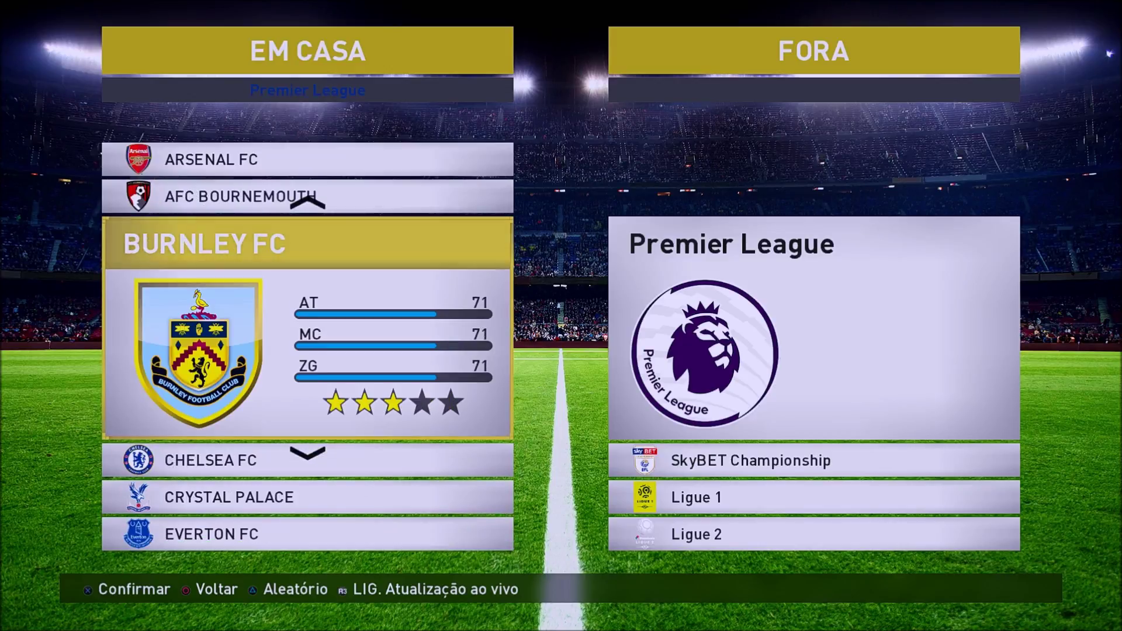
pyautogui.press('Down')
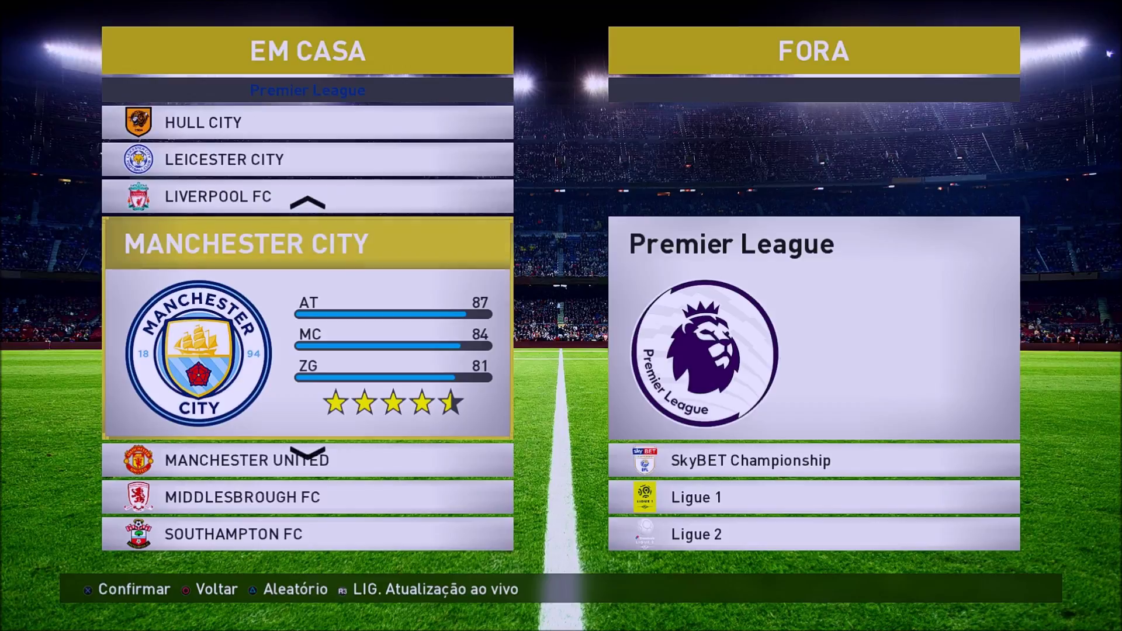
pyautogui.press('Return')
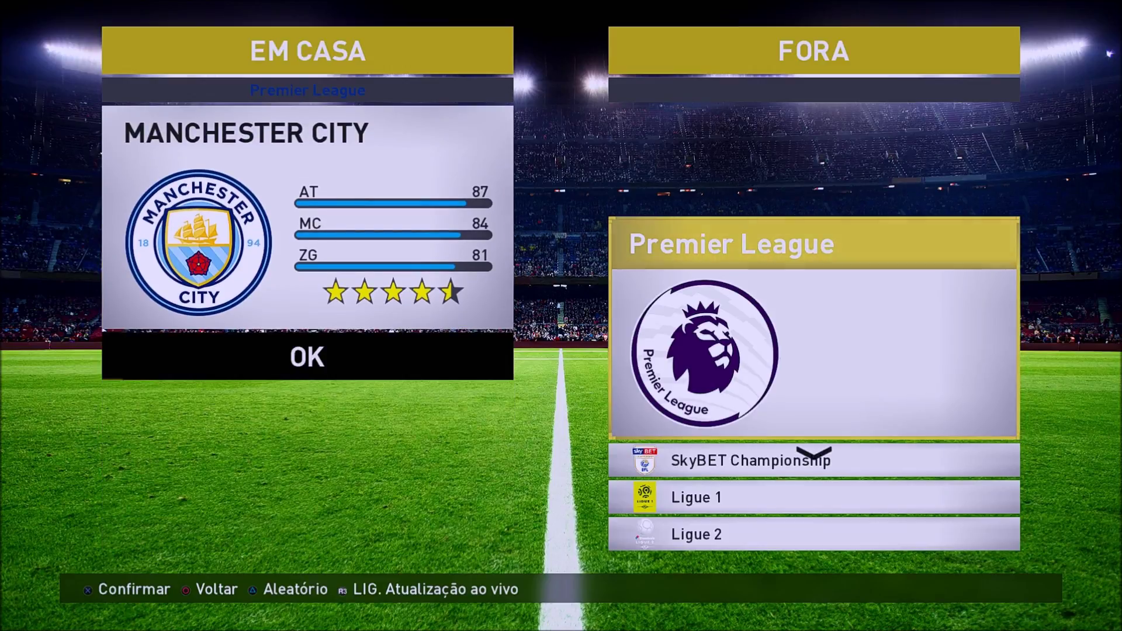